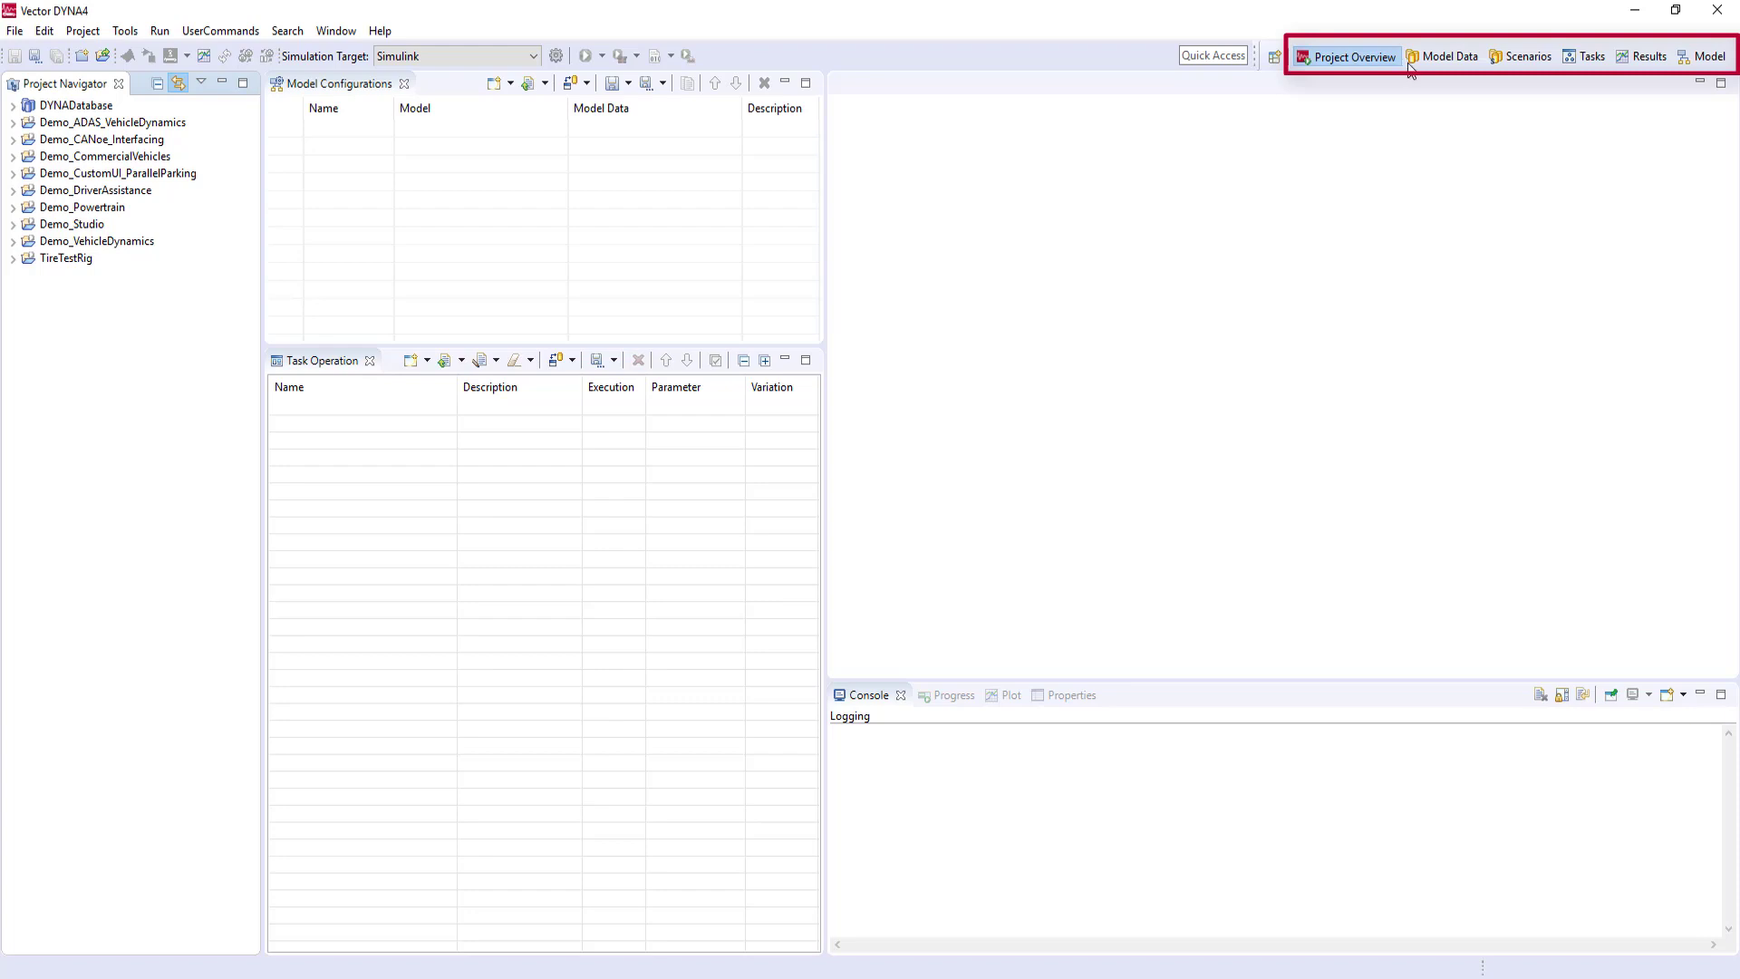
Look through the Model Data, Scenarios, Tasks, Results and Model perspectives and return to Project Overview.
click(1477, 56)
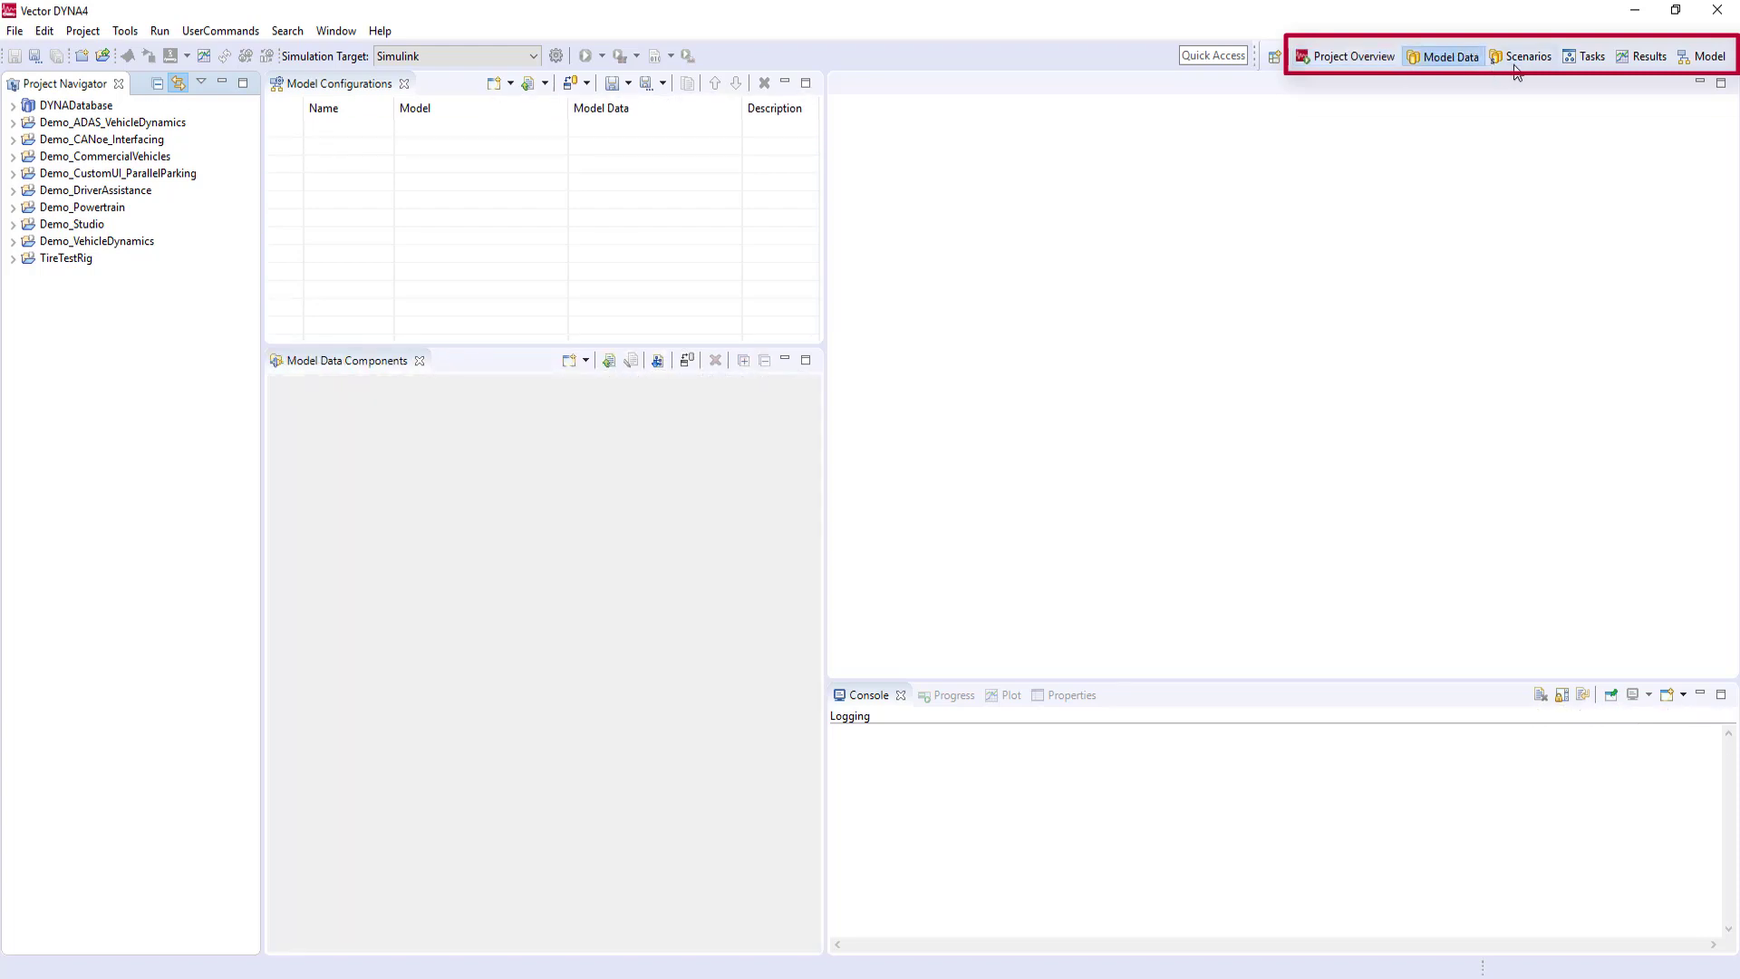
click(1552, 56)
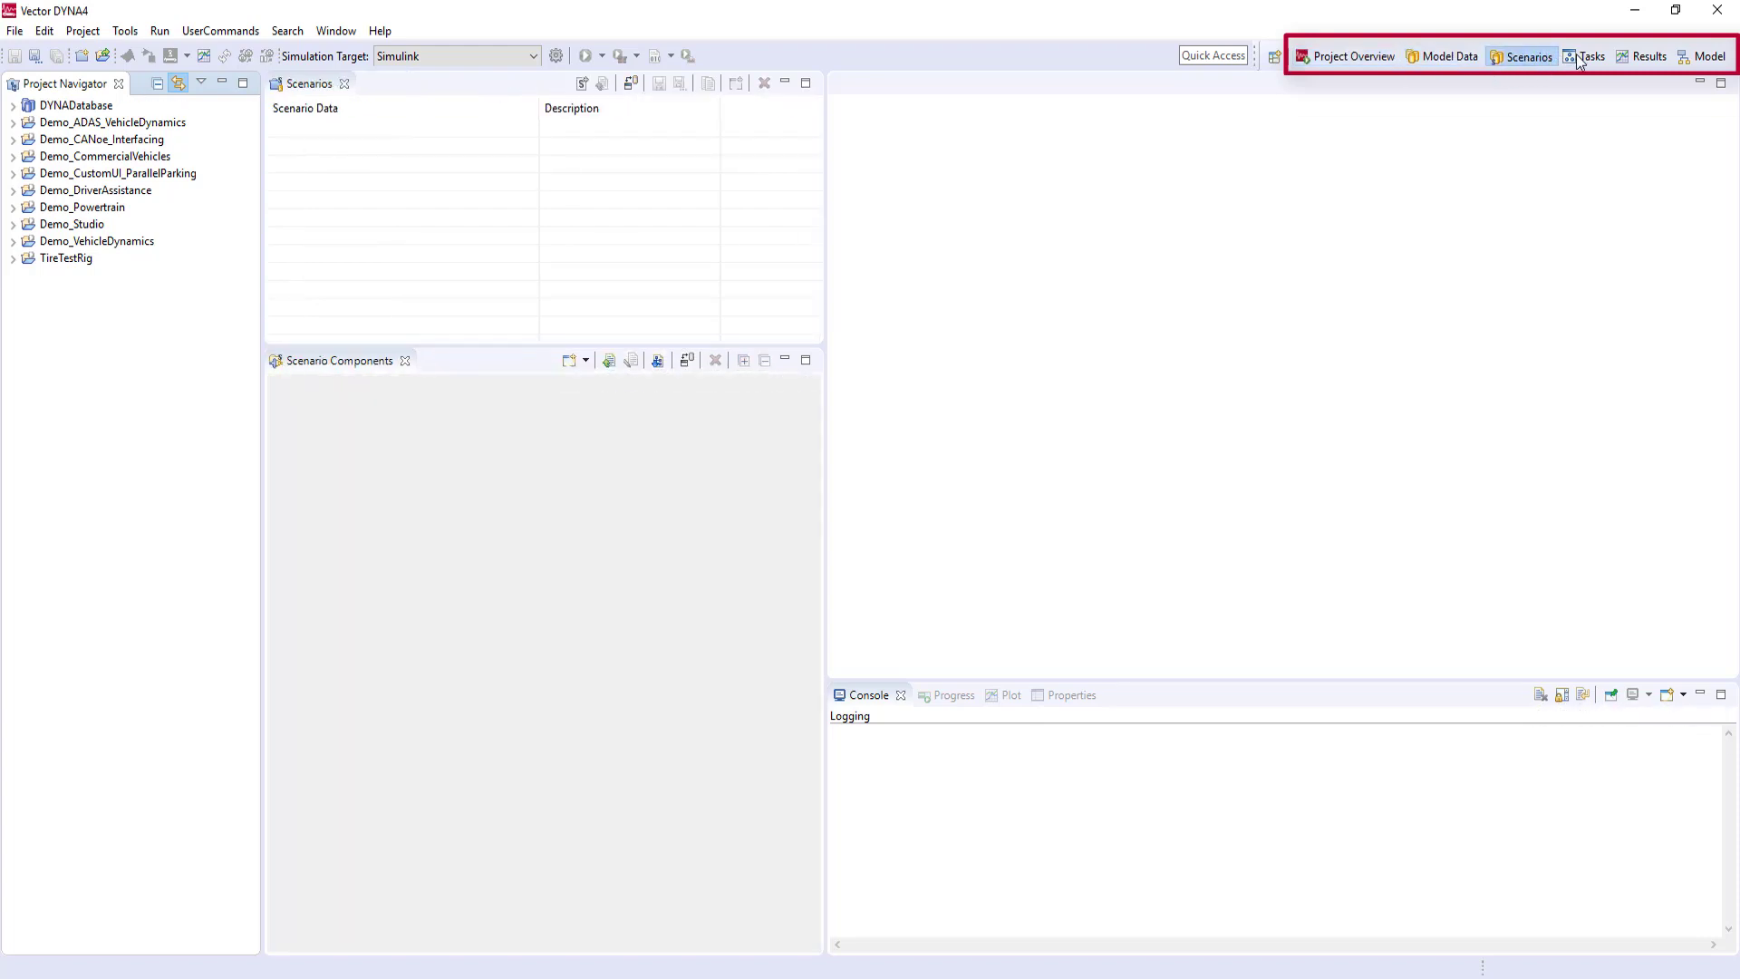
click(1603, 54)
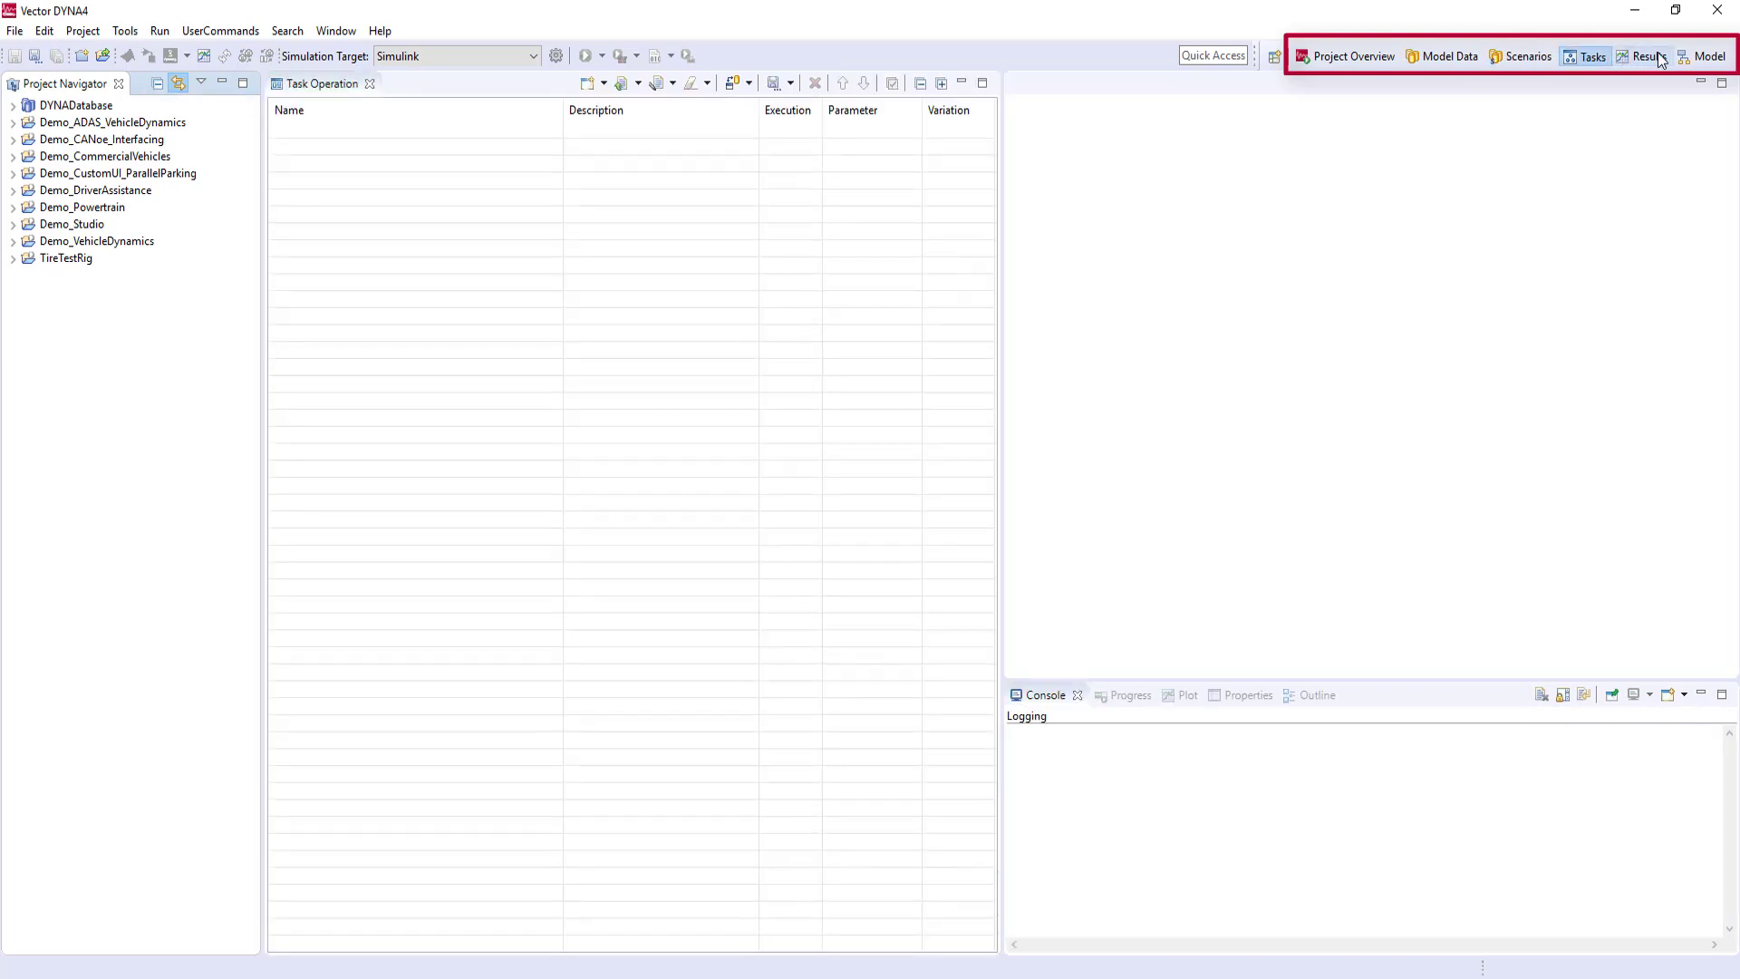
click(1660, 57)
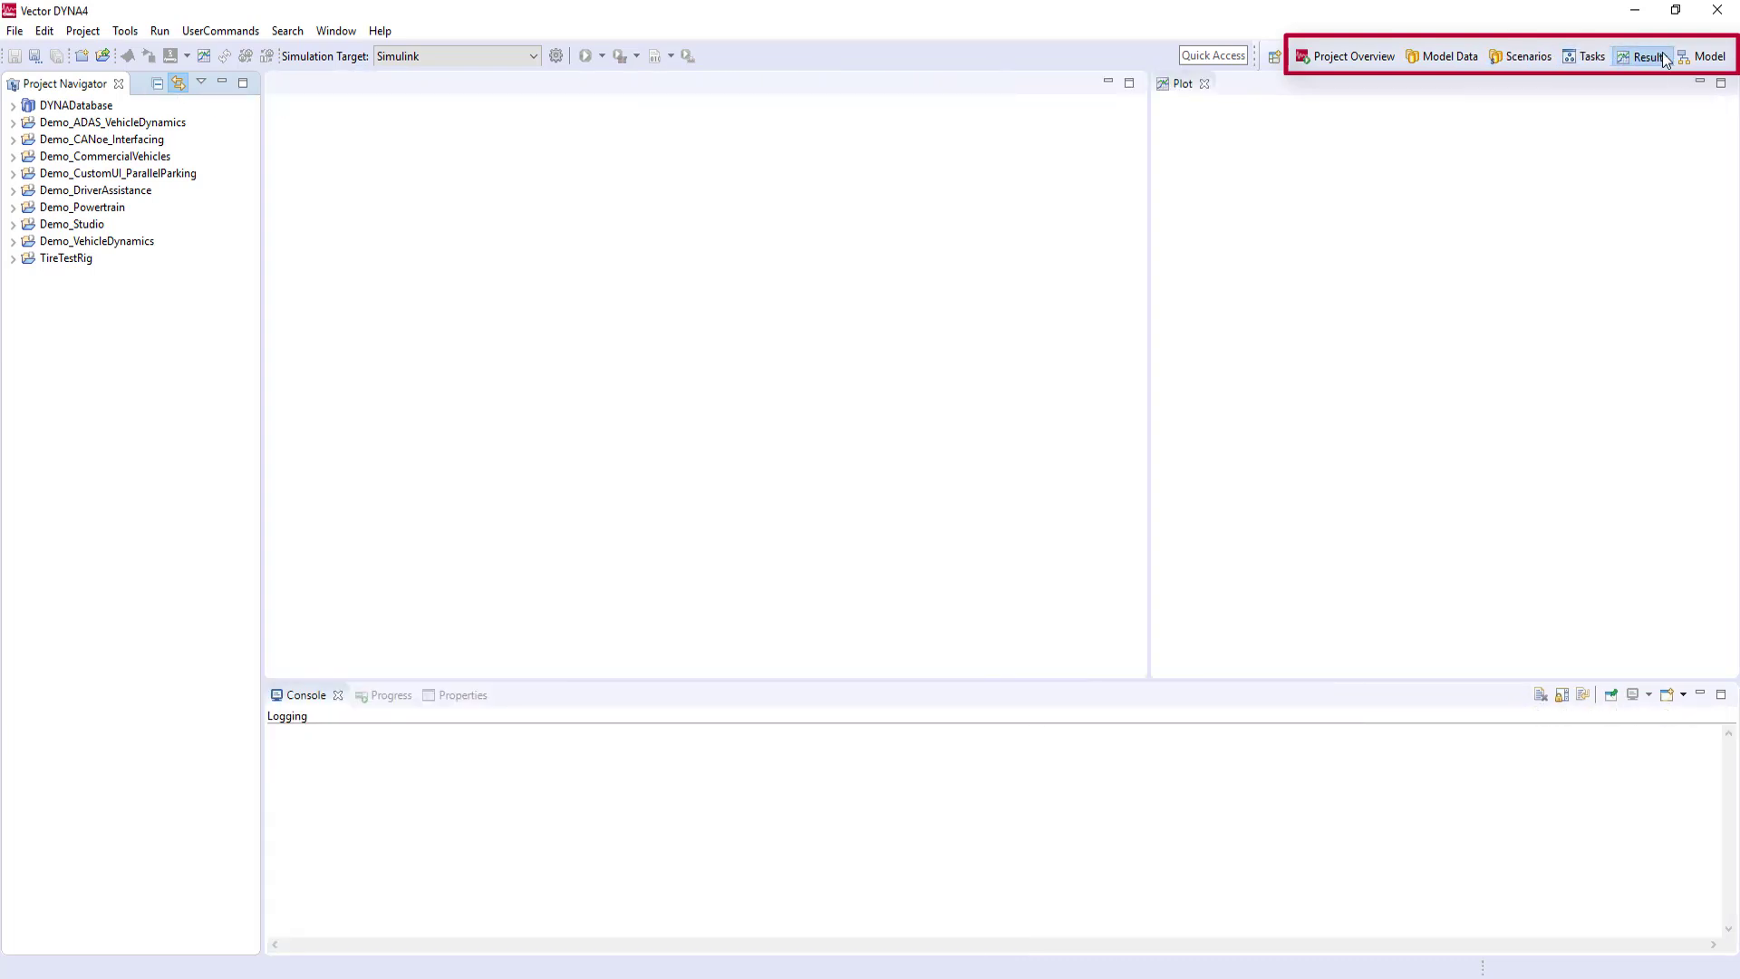
click(1710, 59)
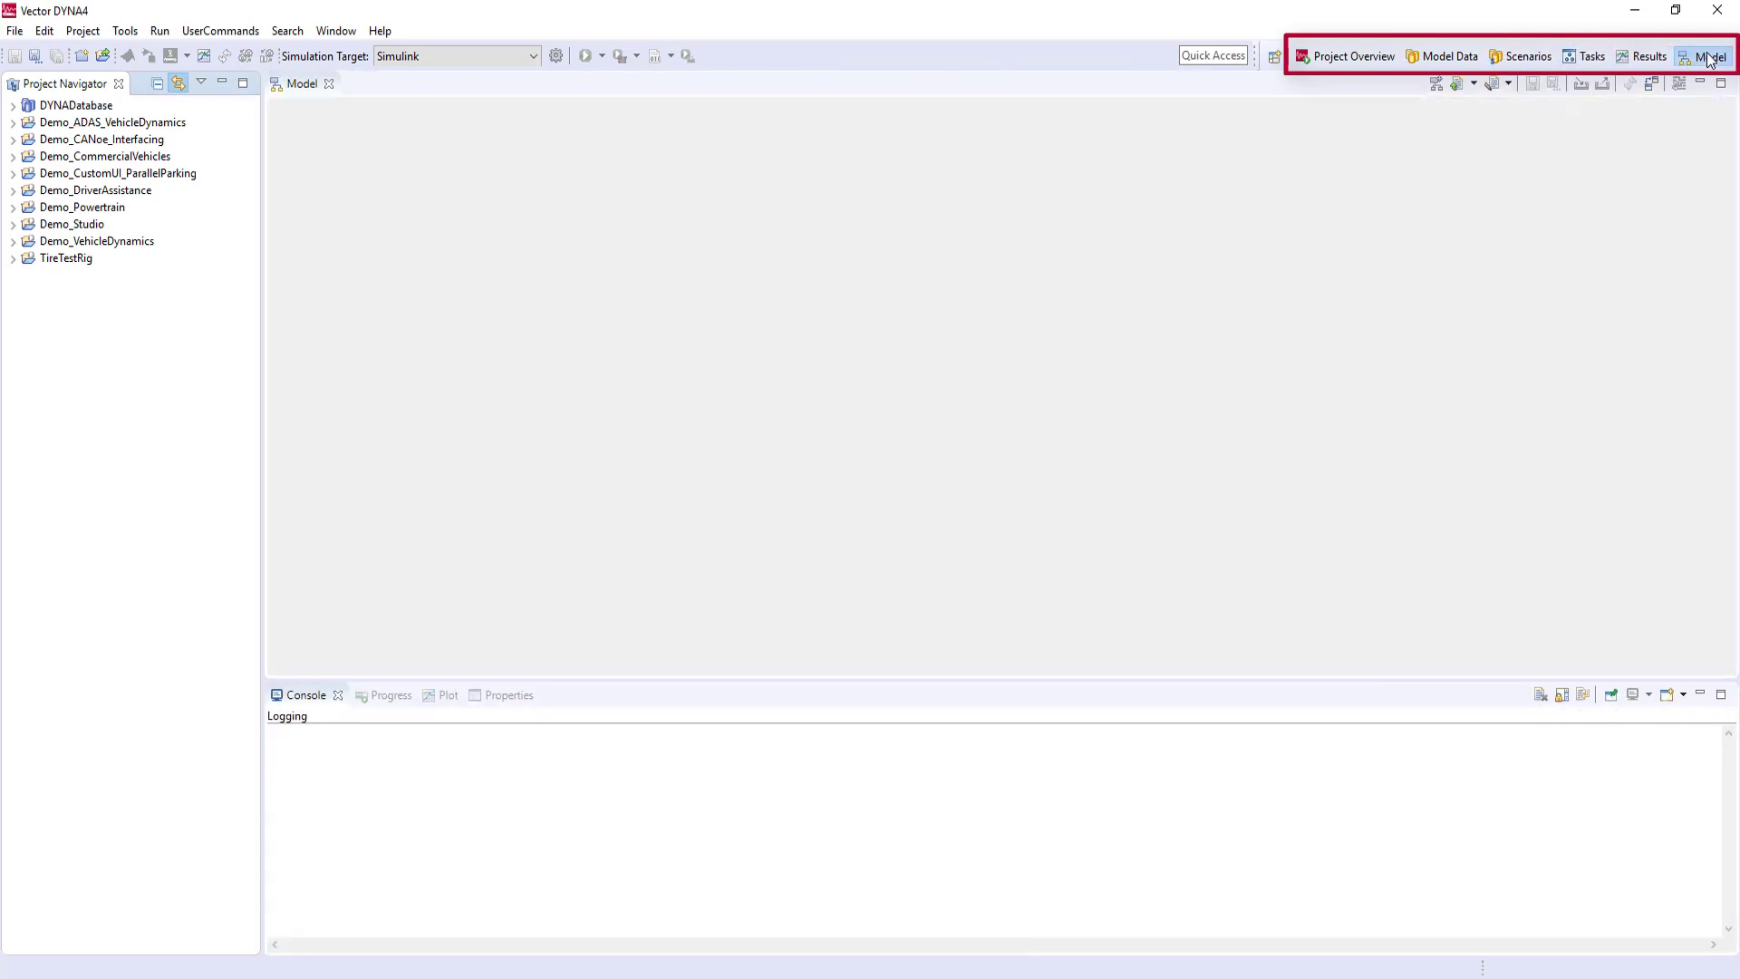
click(1374, 66)
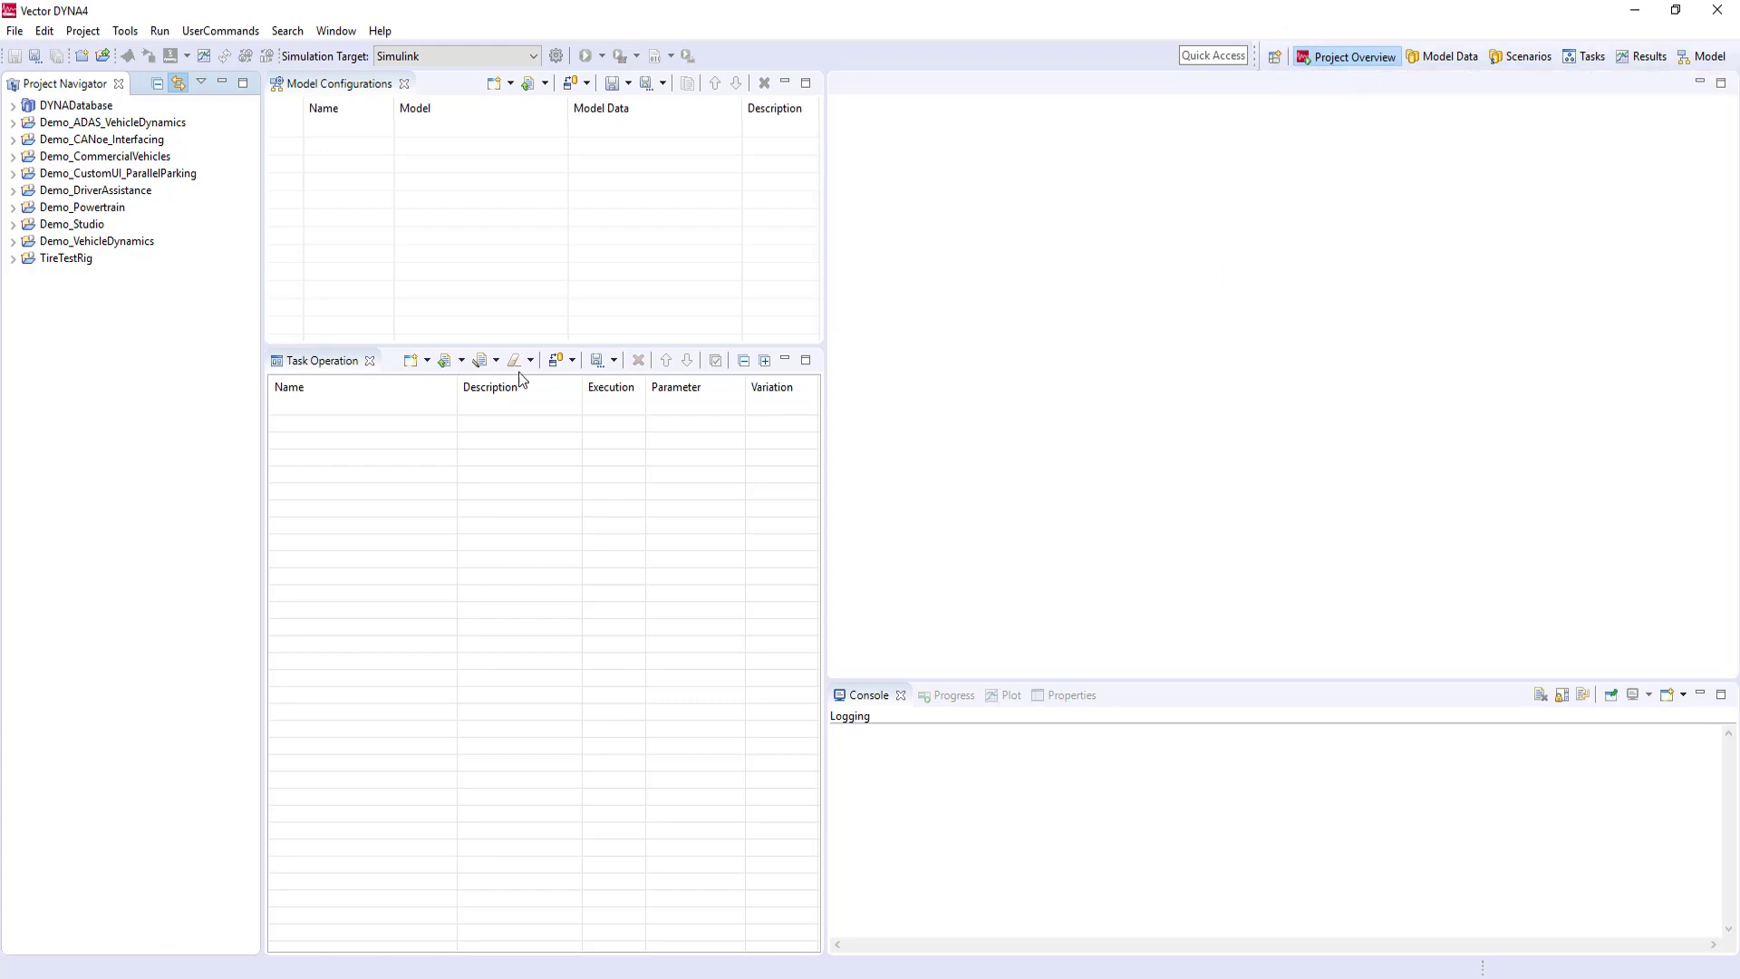
Maximize and restore the Model Configurations view, and enlarge the Model Configurations and Console areas of the layout.
double_click(354, 87)
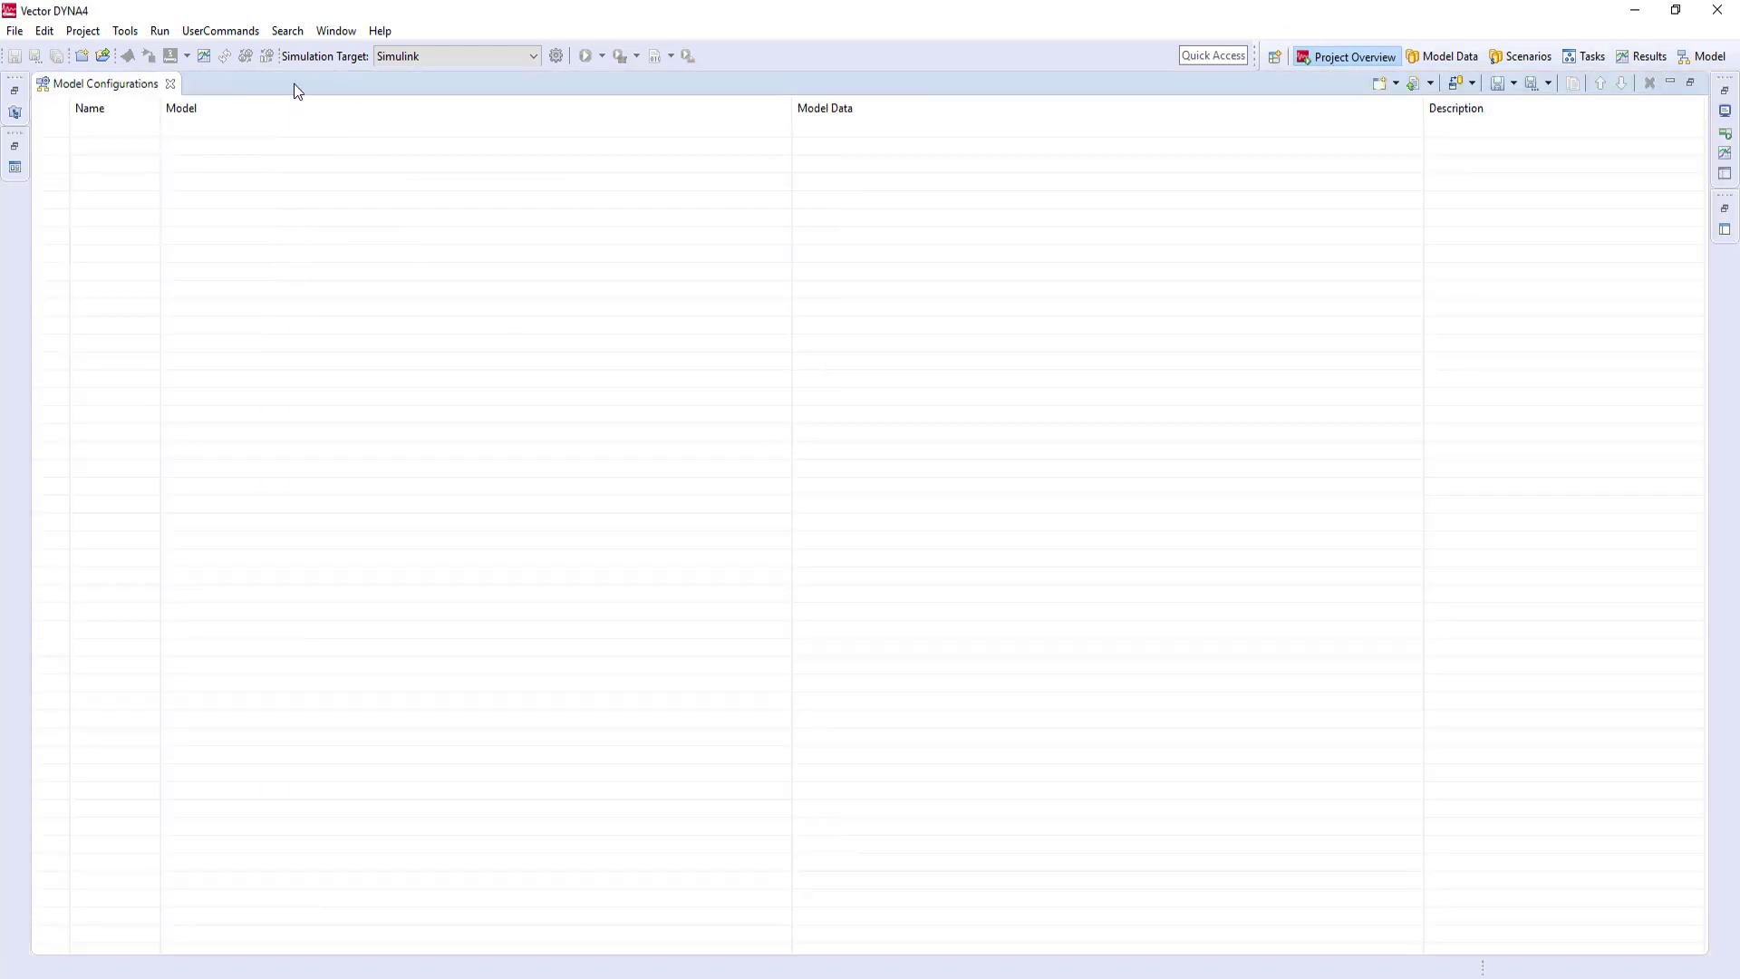
double_click(110, 84)
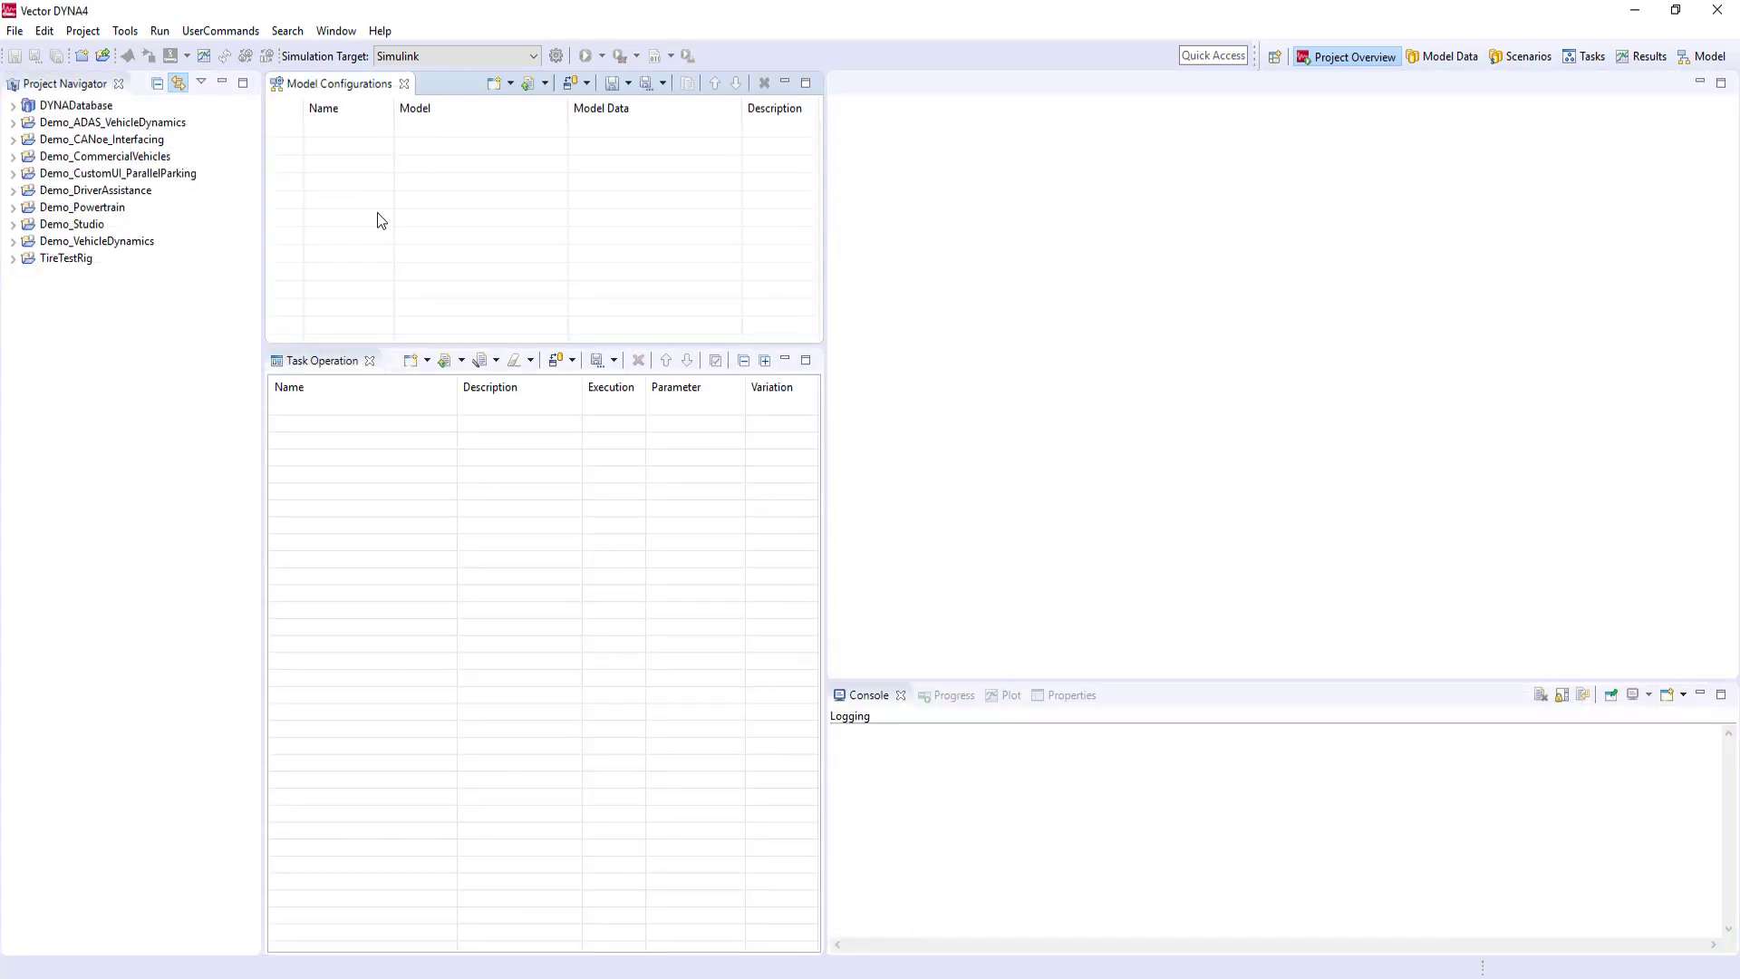
drag(585, 348, 586, 573)
drag(921, 680, 927, 441)
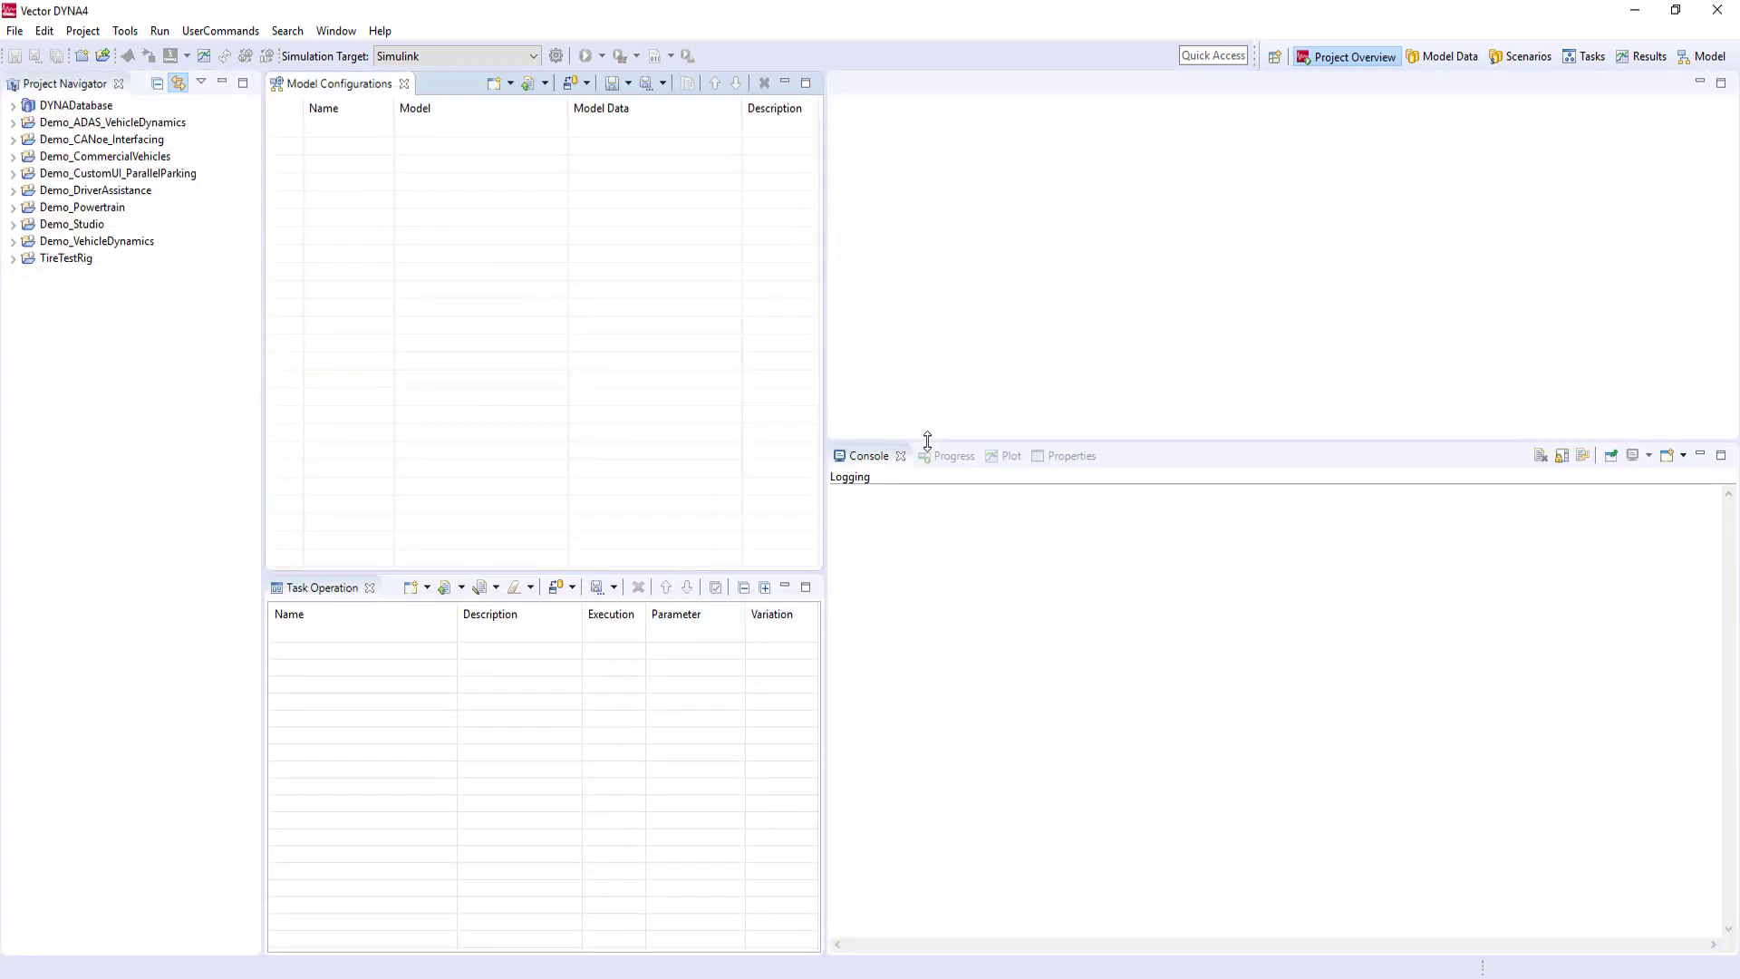
drag(824, 392, 1012, 385)
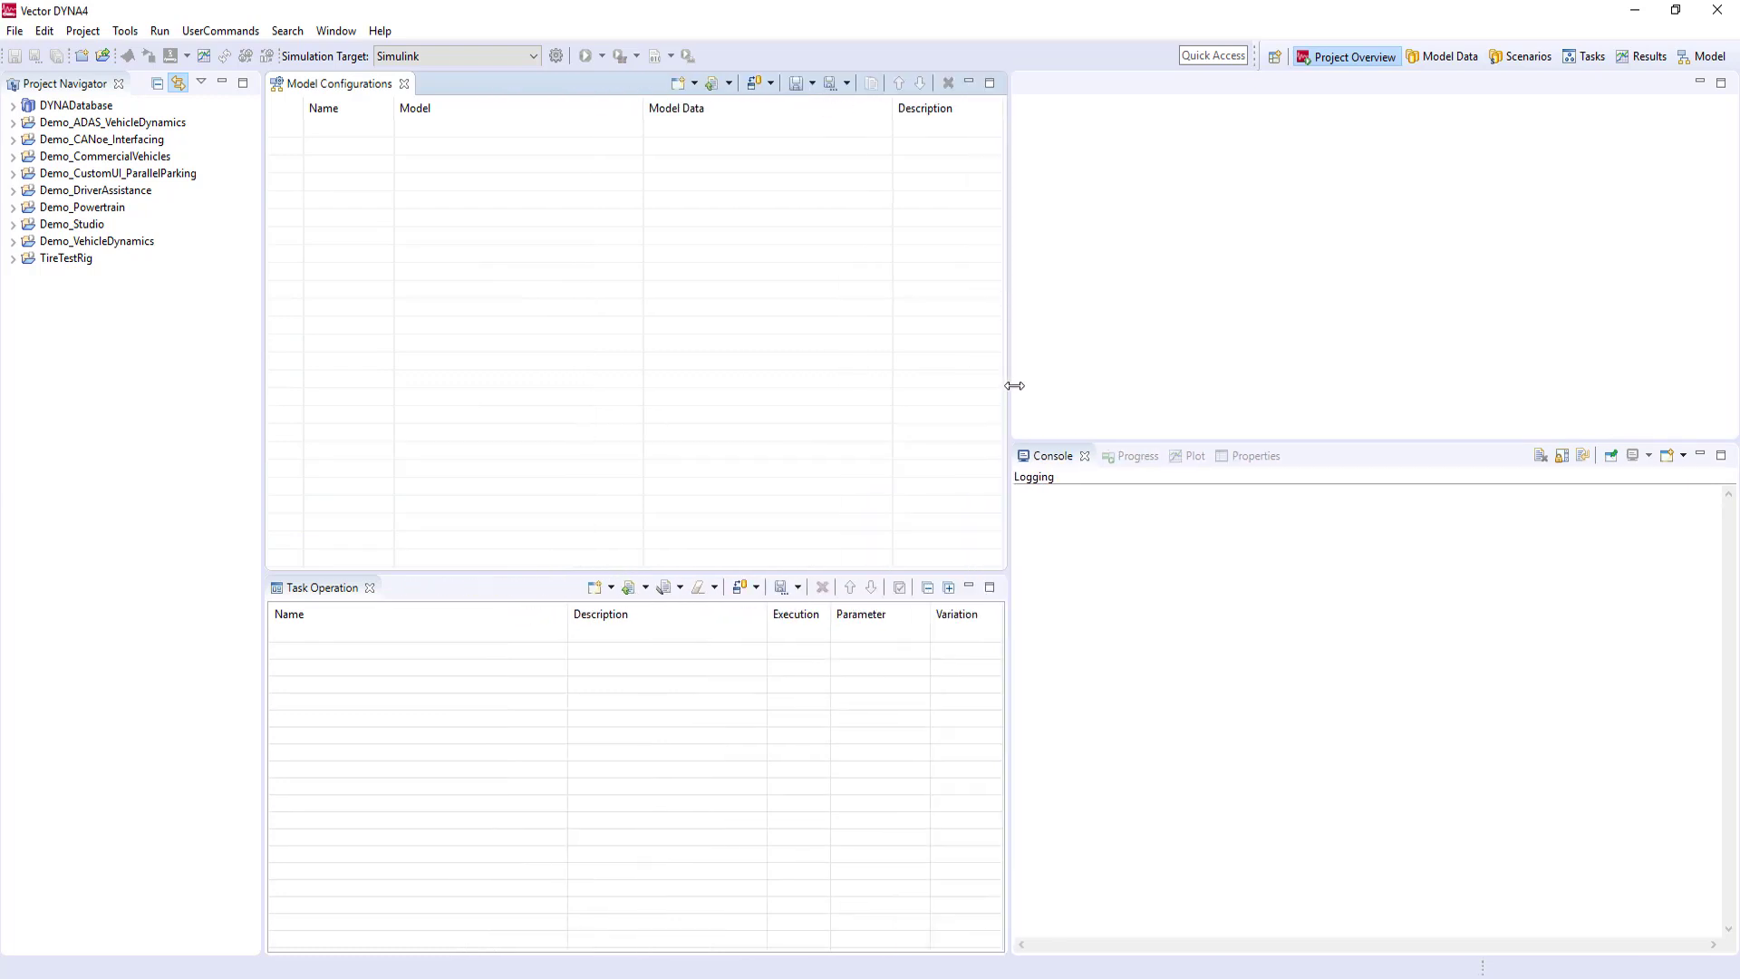
Reset the Project Overview perspective to its default layout.
right_click(1348, 62)
click(1342, 119)
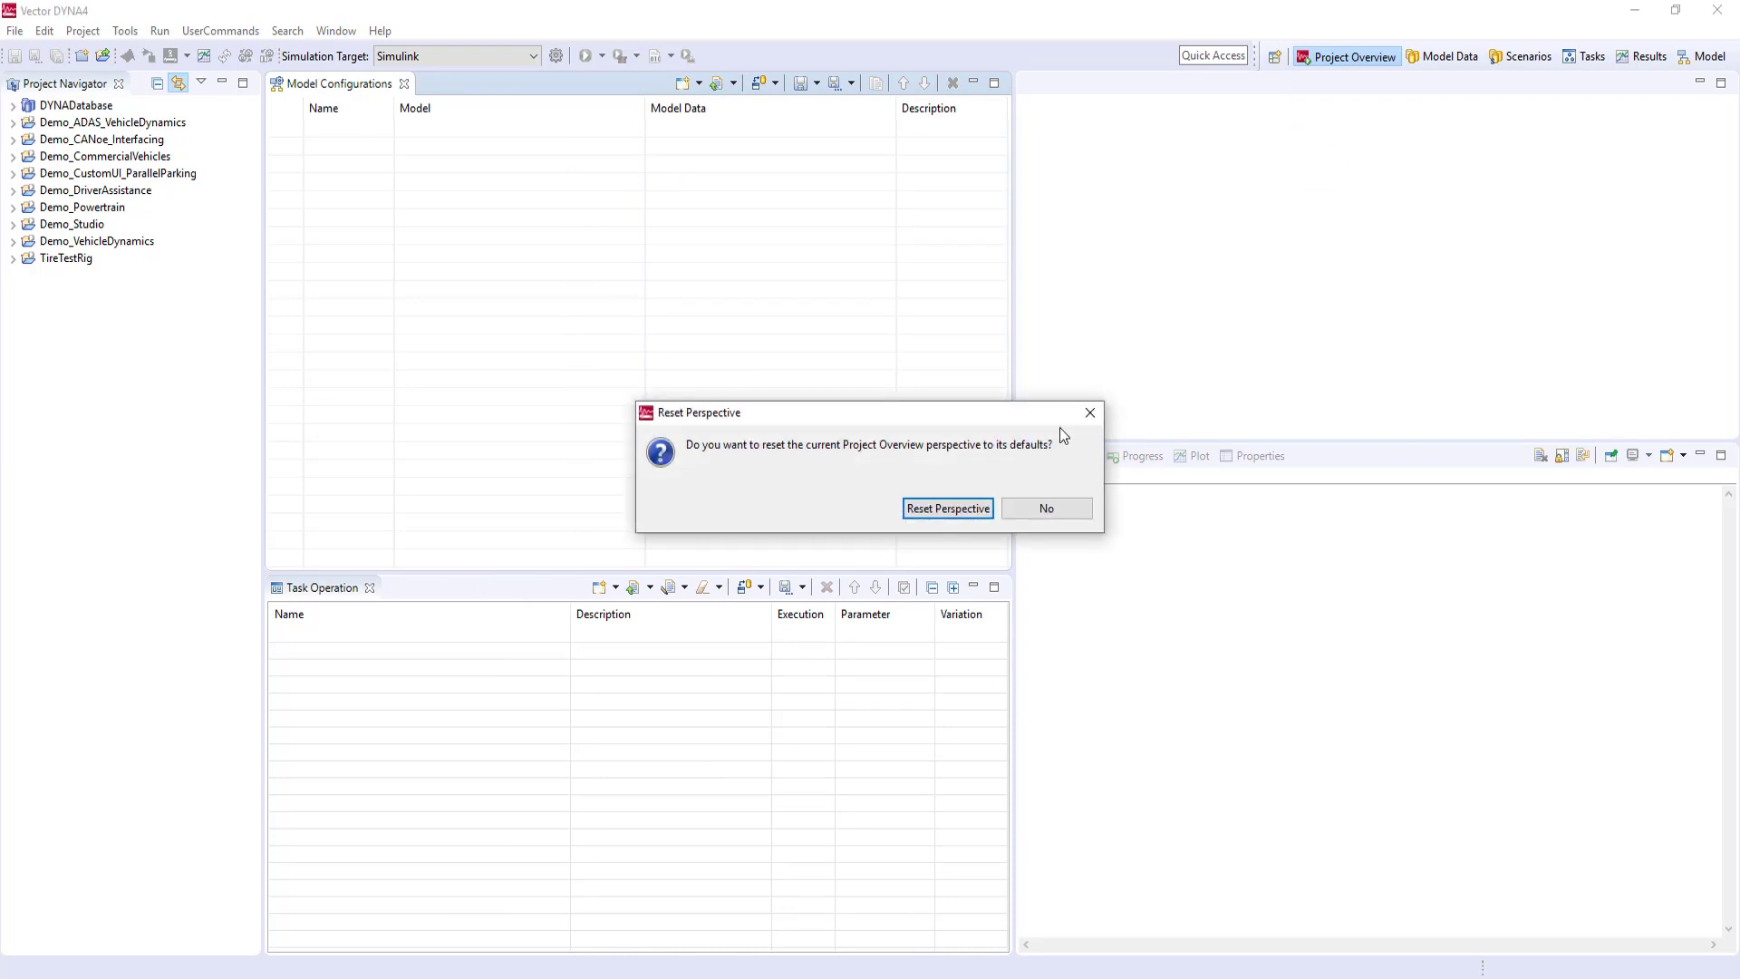
click(949, 508)
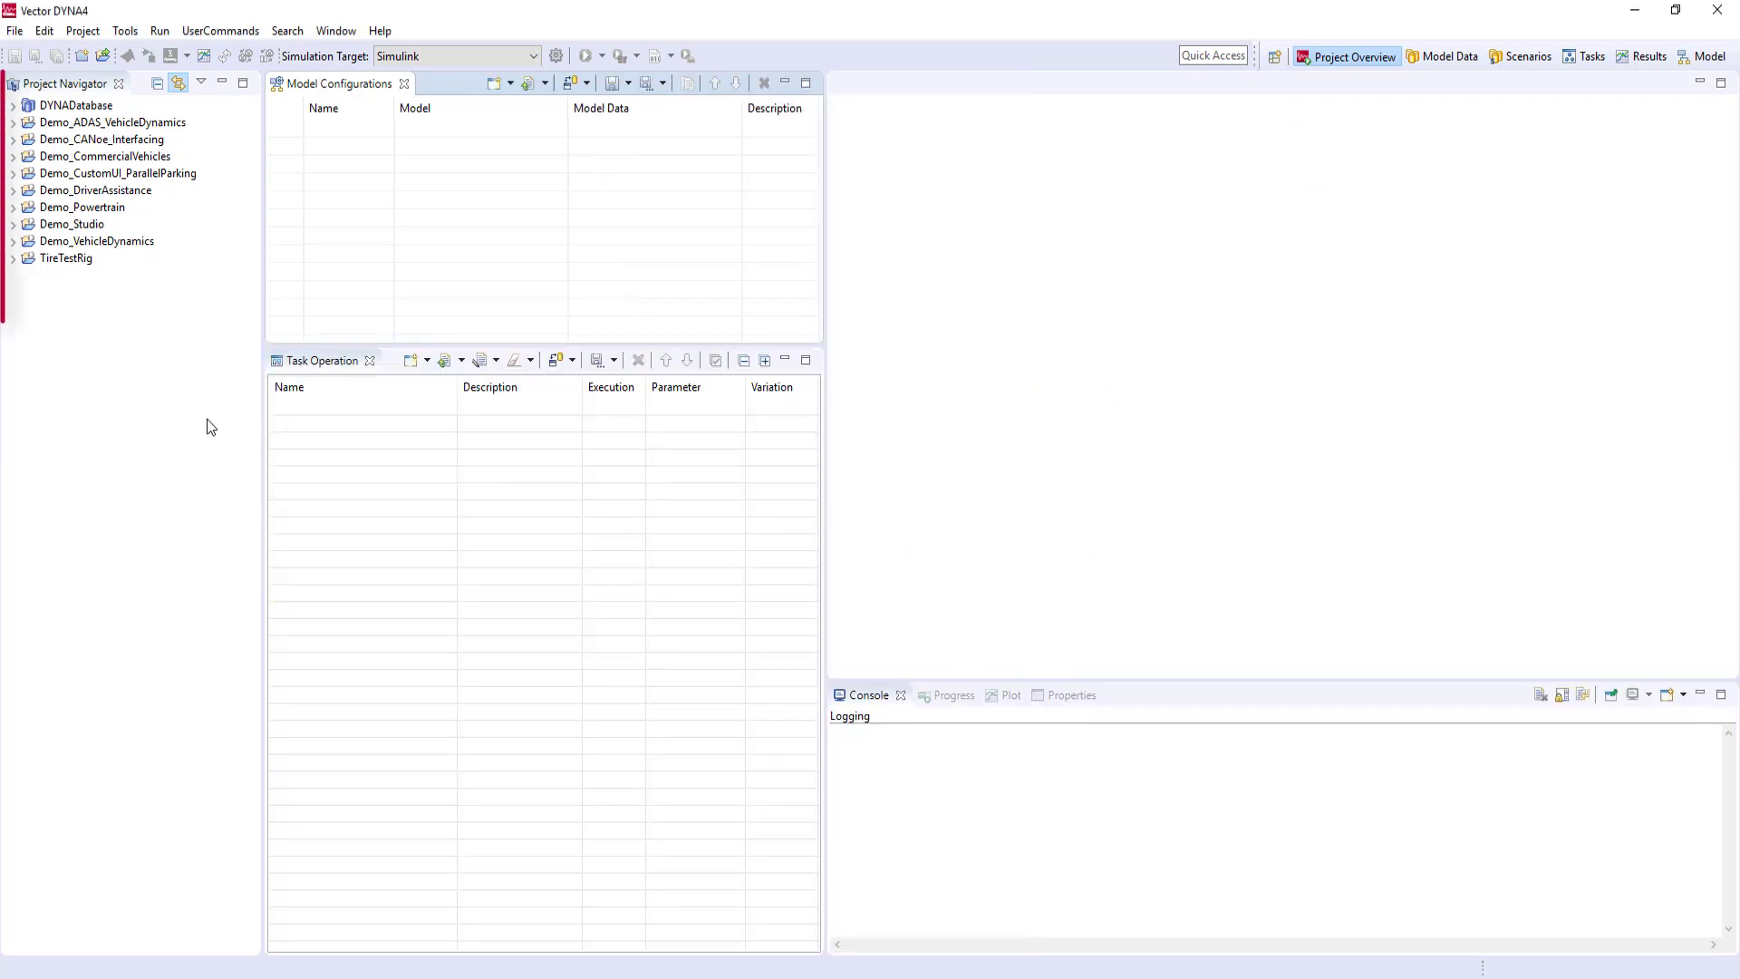
Load the Demo_Studio project and open the SingleTrack chassis parameter file CompactVan.m from the vehicle's model data.
double_click(95, 228)
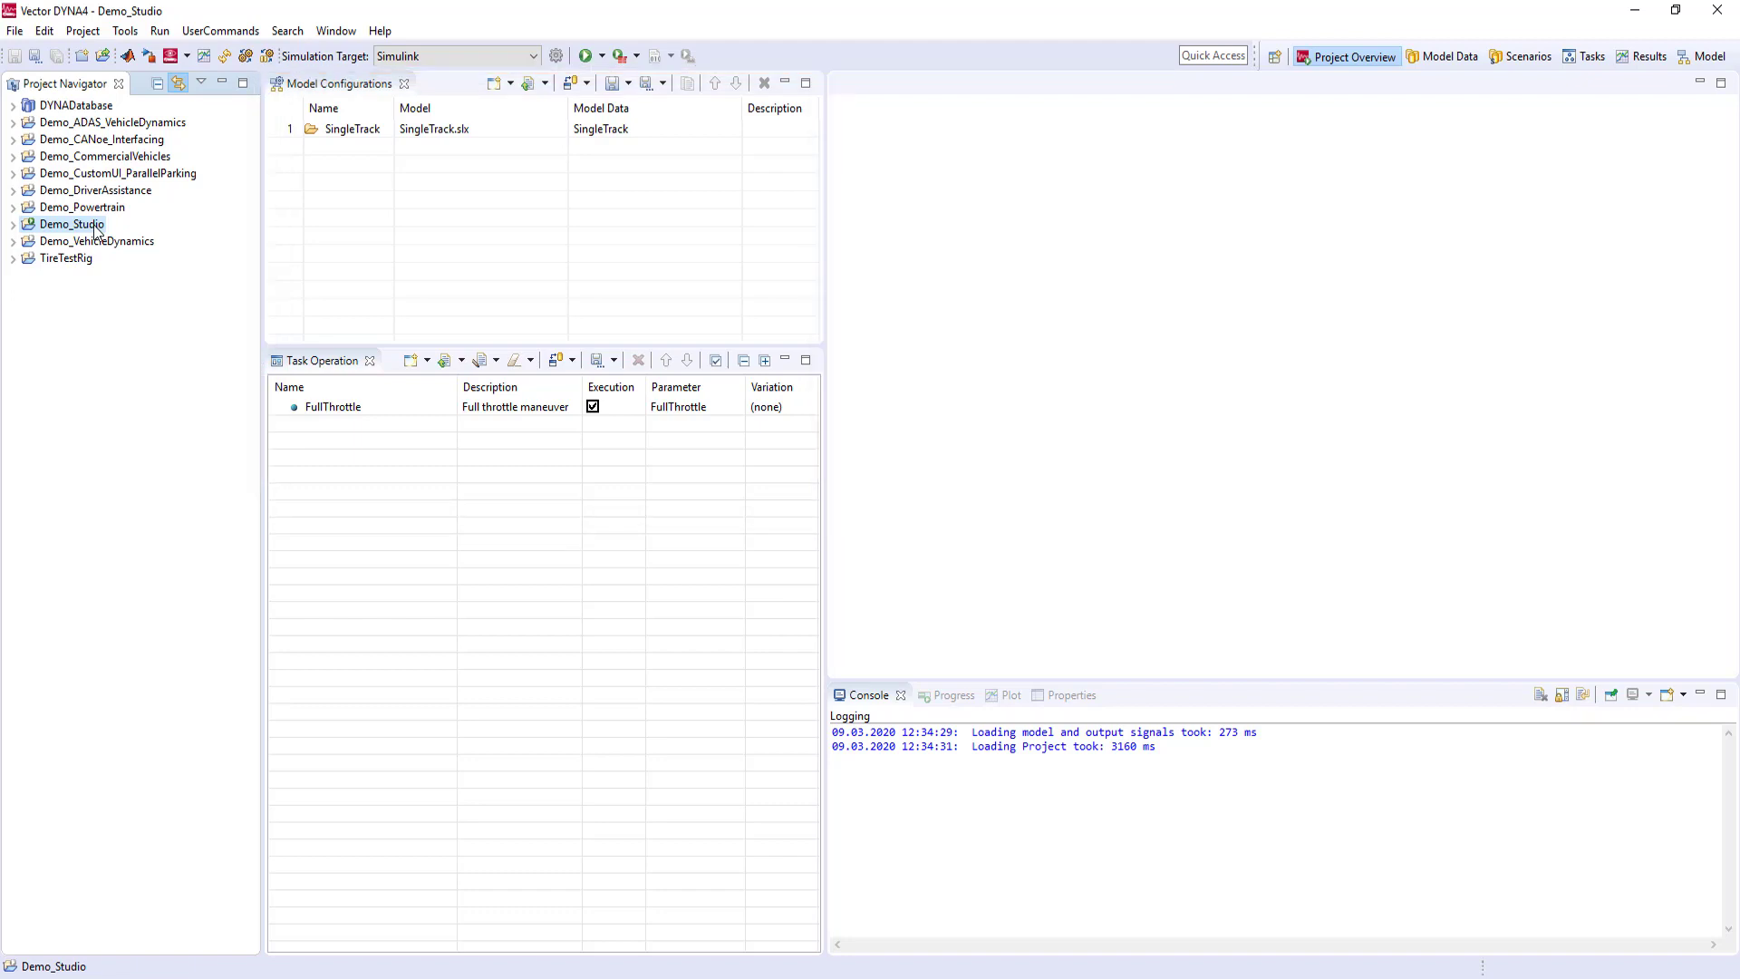
click(1450, 59)
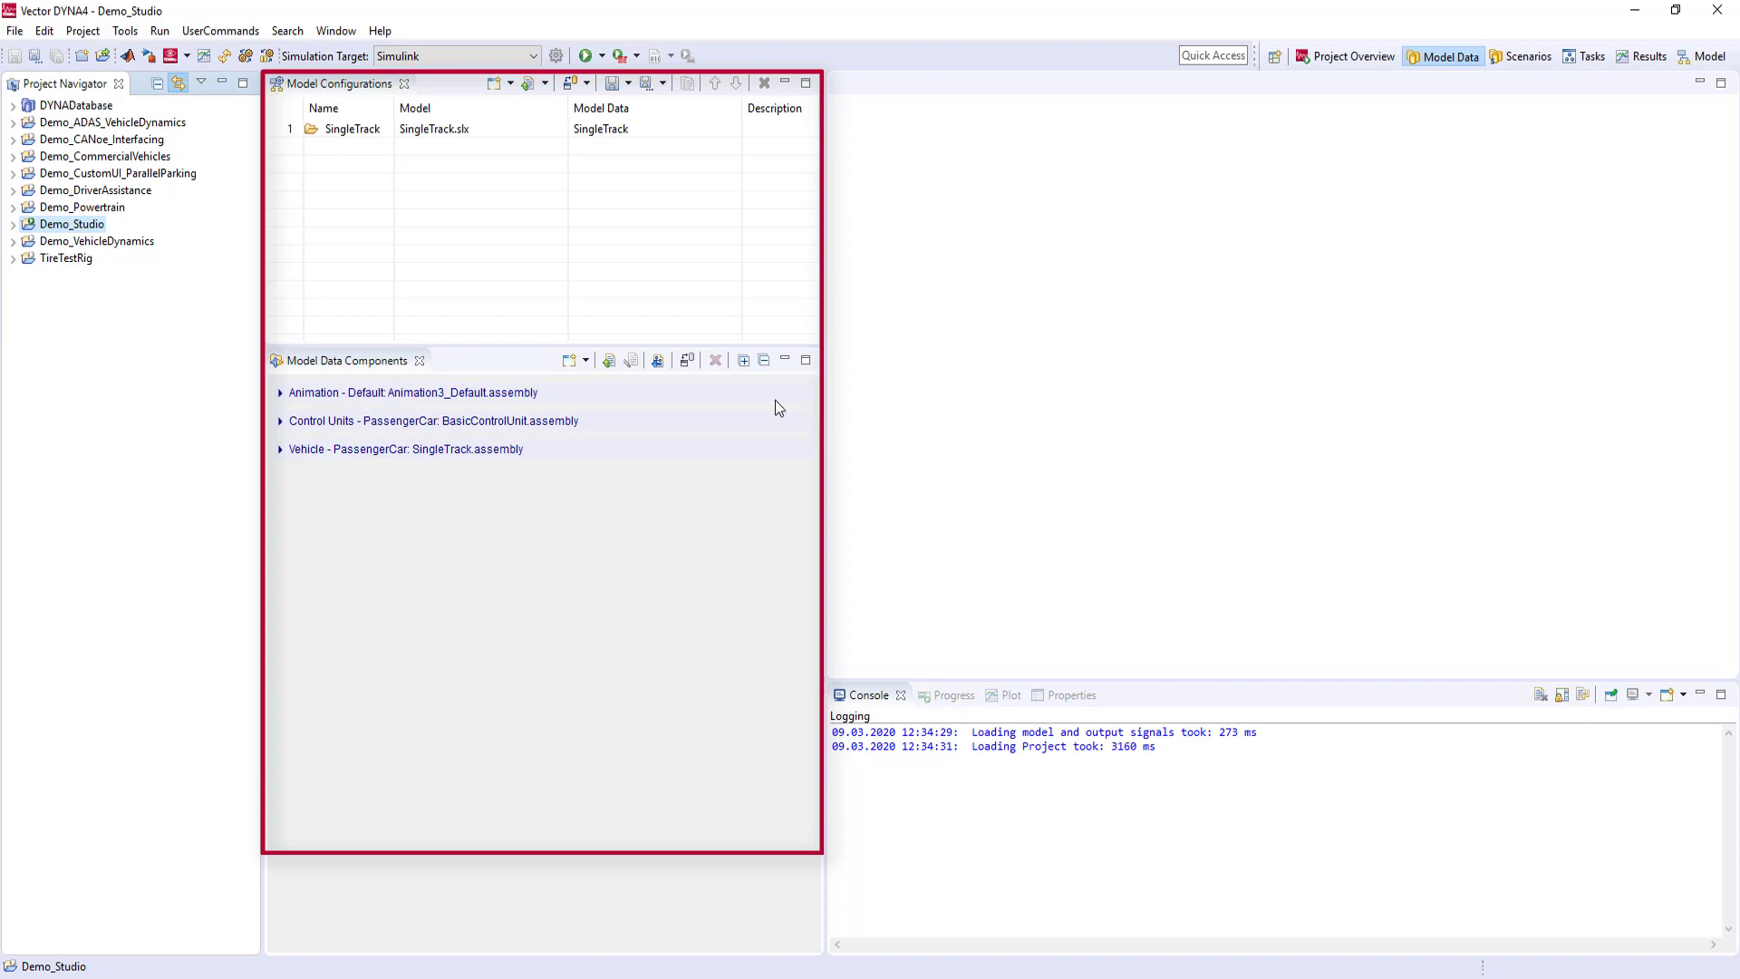
click(508, 453)
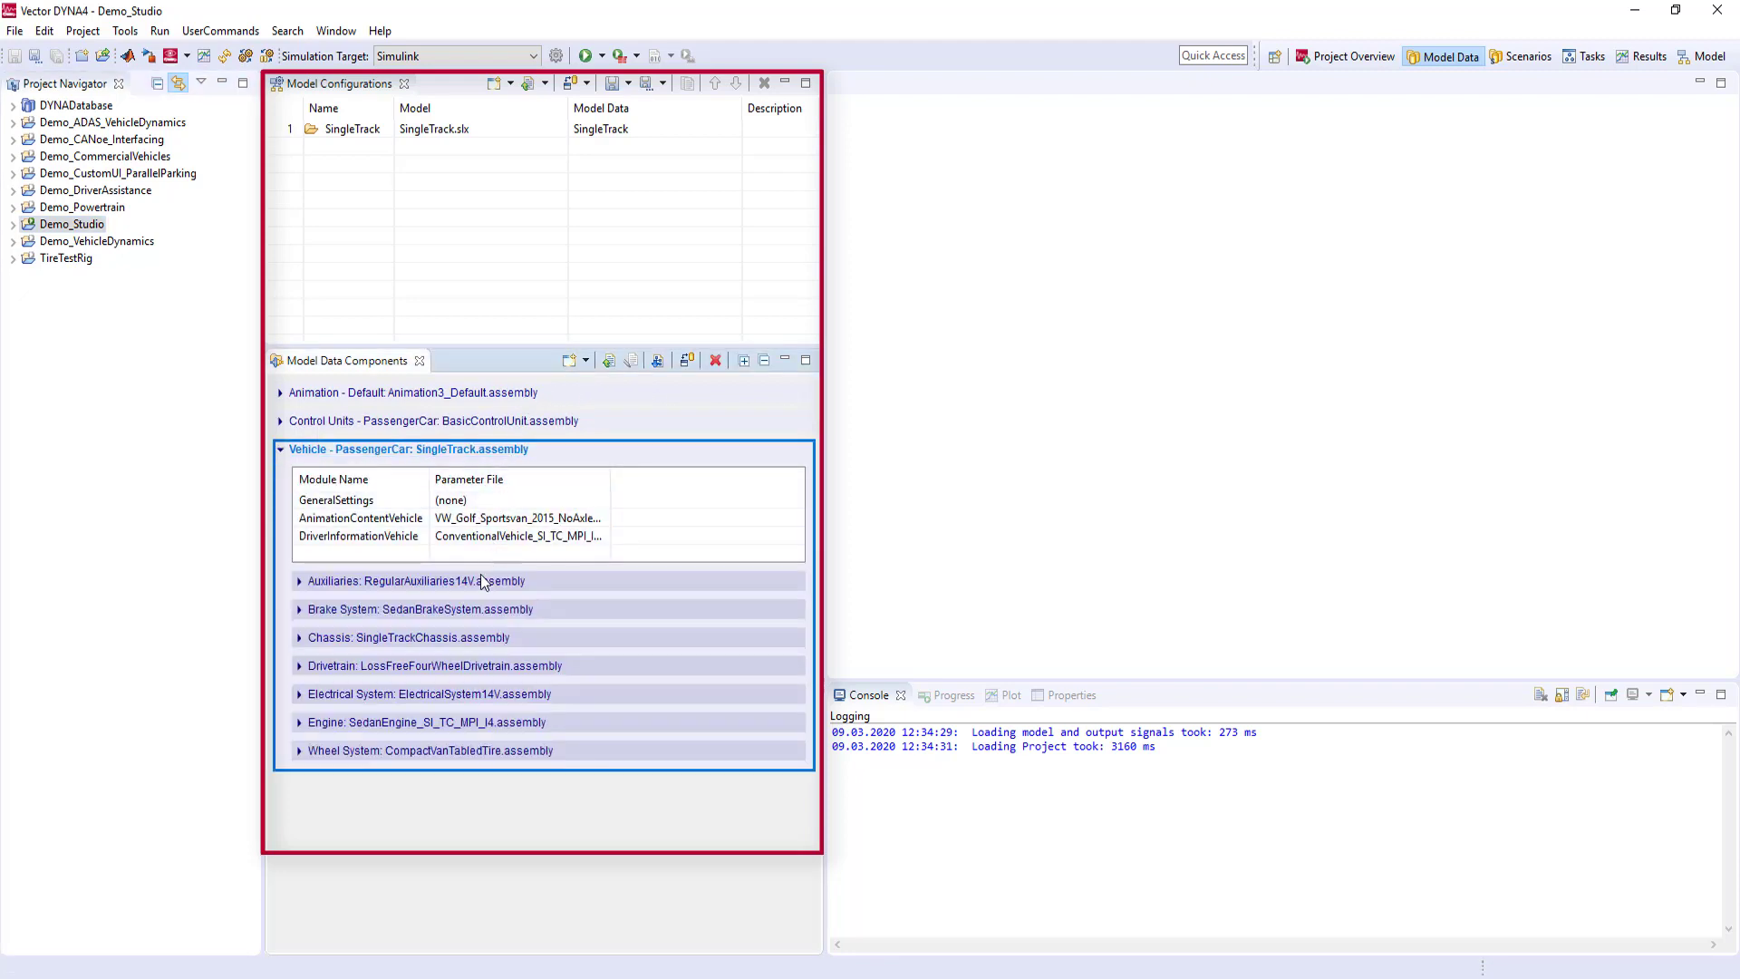
click(472, 637)
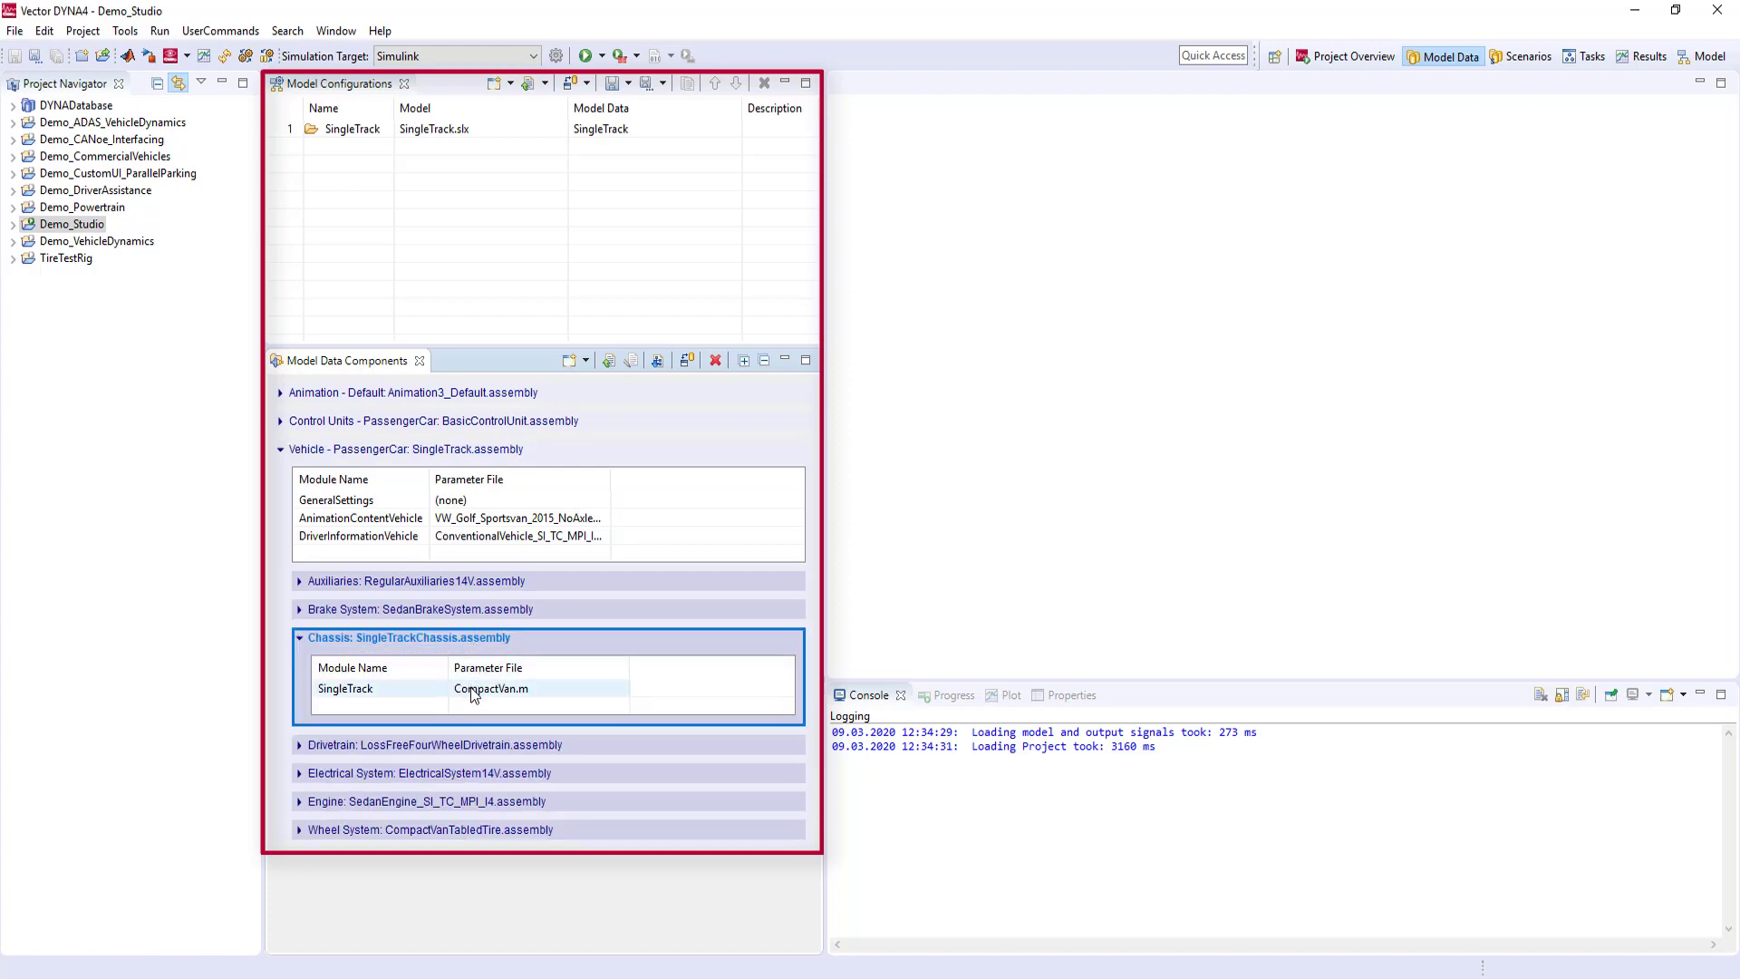
double_click(471, 691)
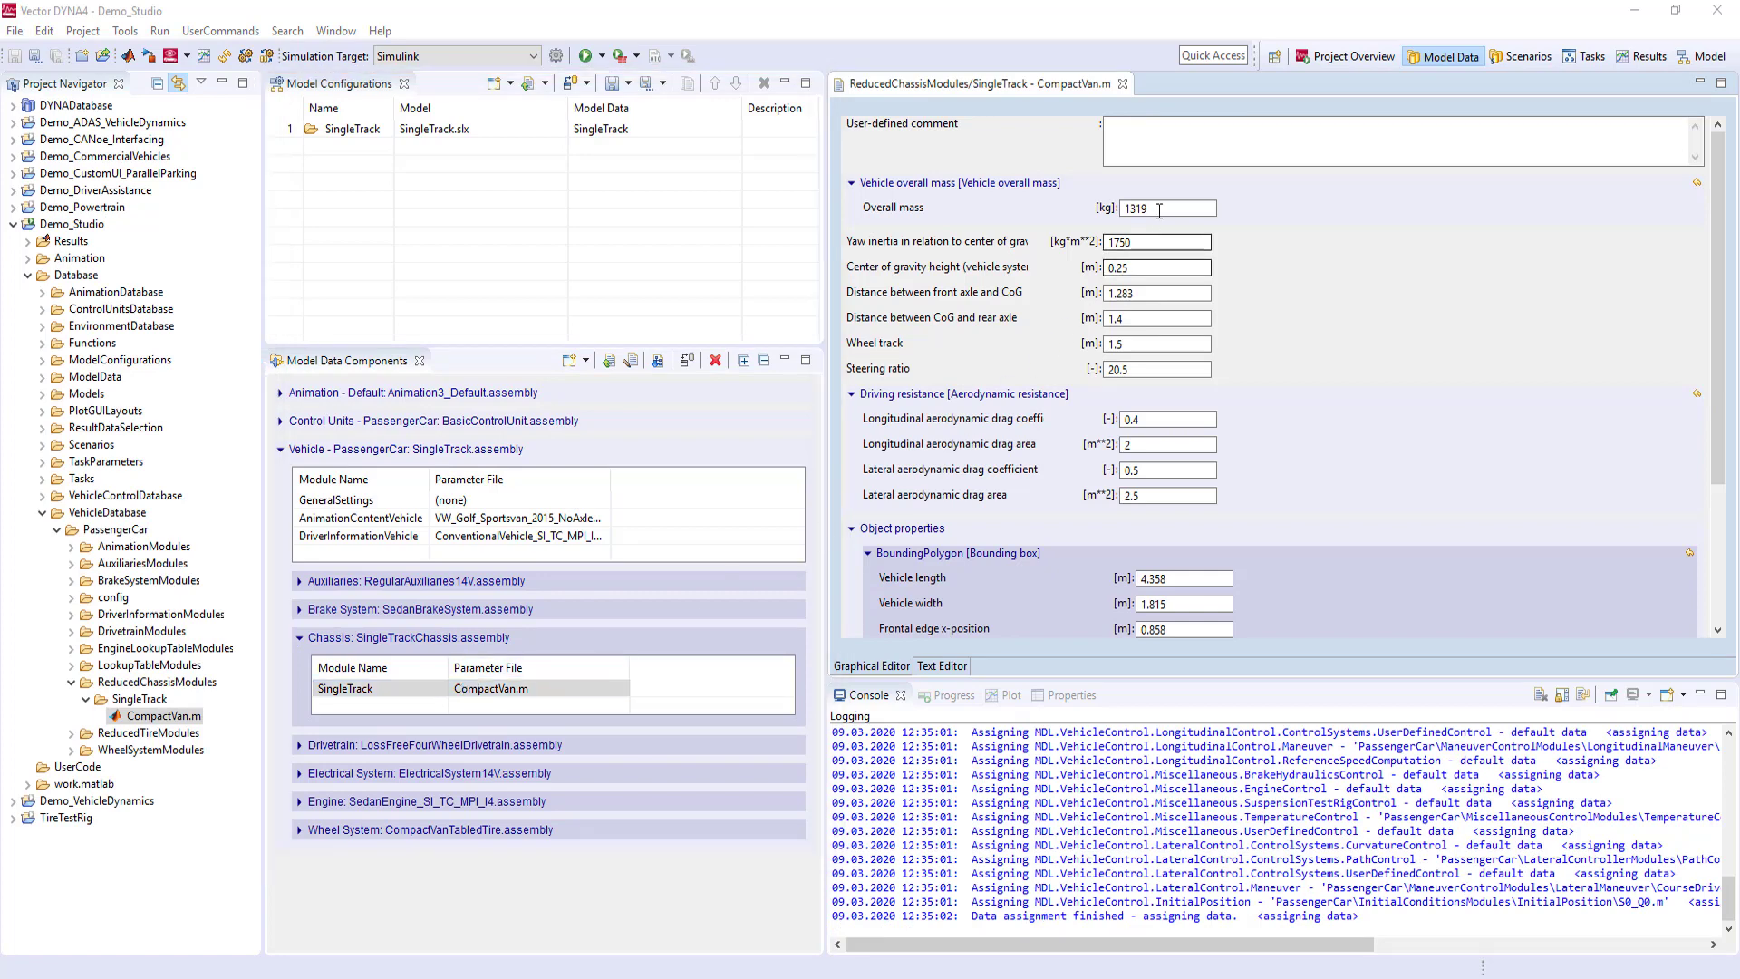
Set the vehicle's overall mass to 1500 kg in the chassis parameters.
click(1159, 210)
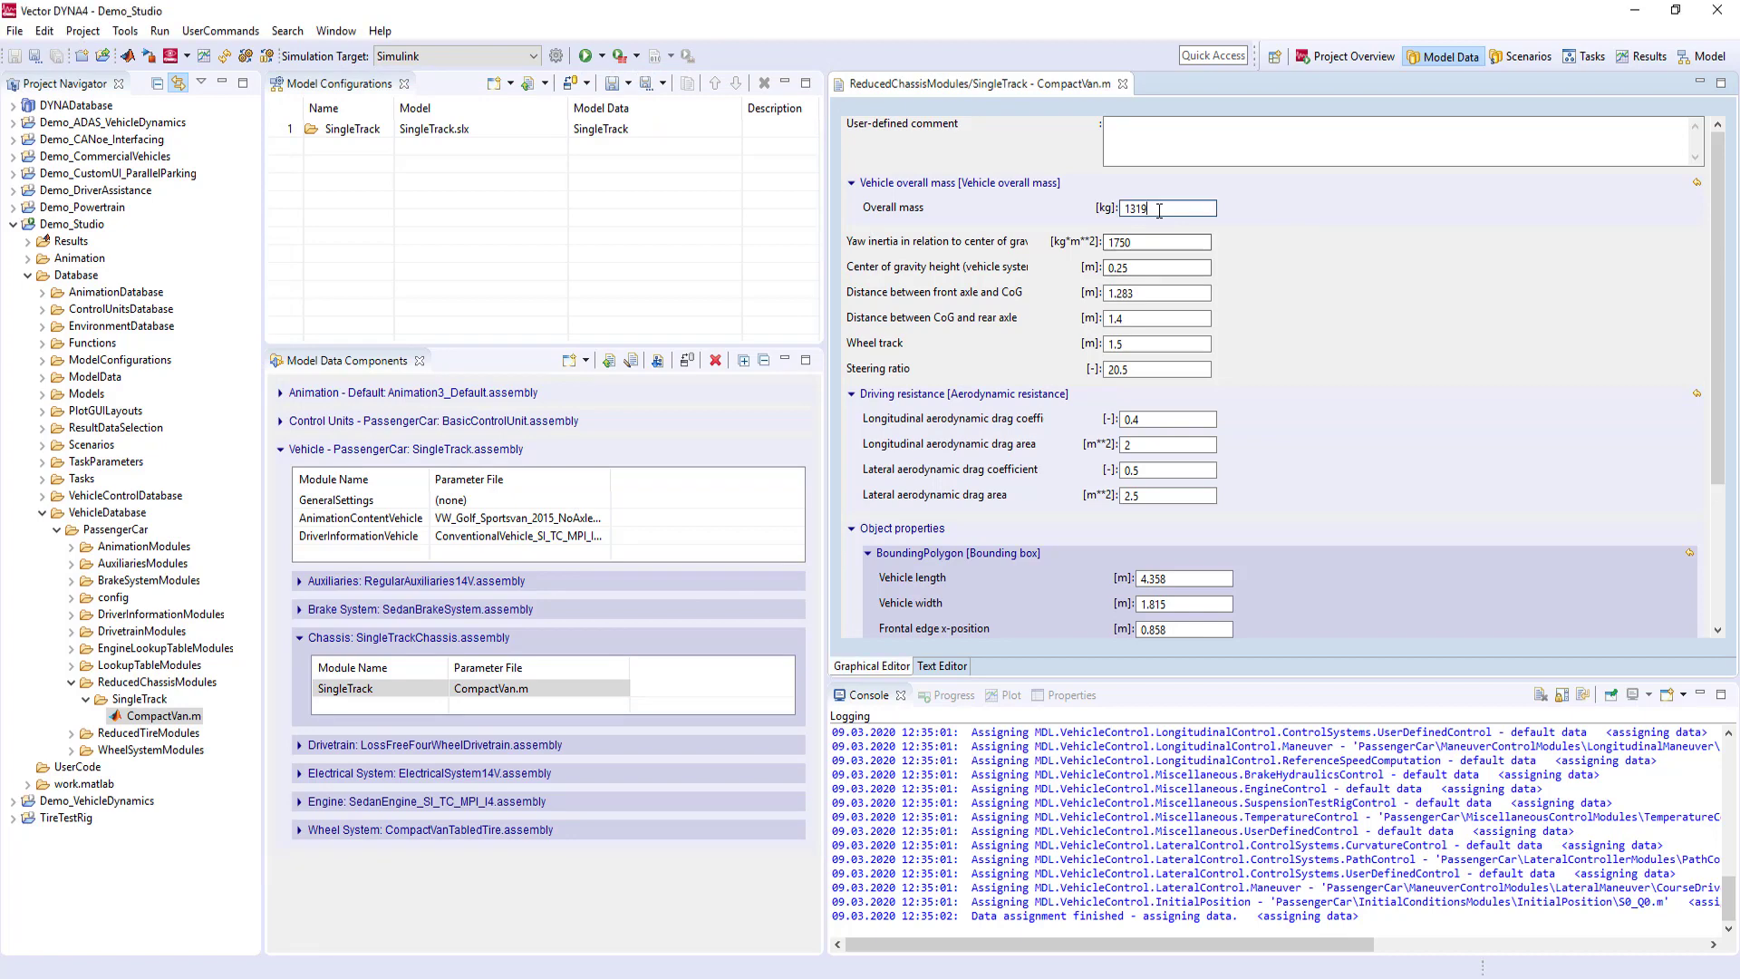
key(BackSpace)
key(BackSpace)
key(BackSpace)
key(BackSpace)
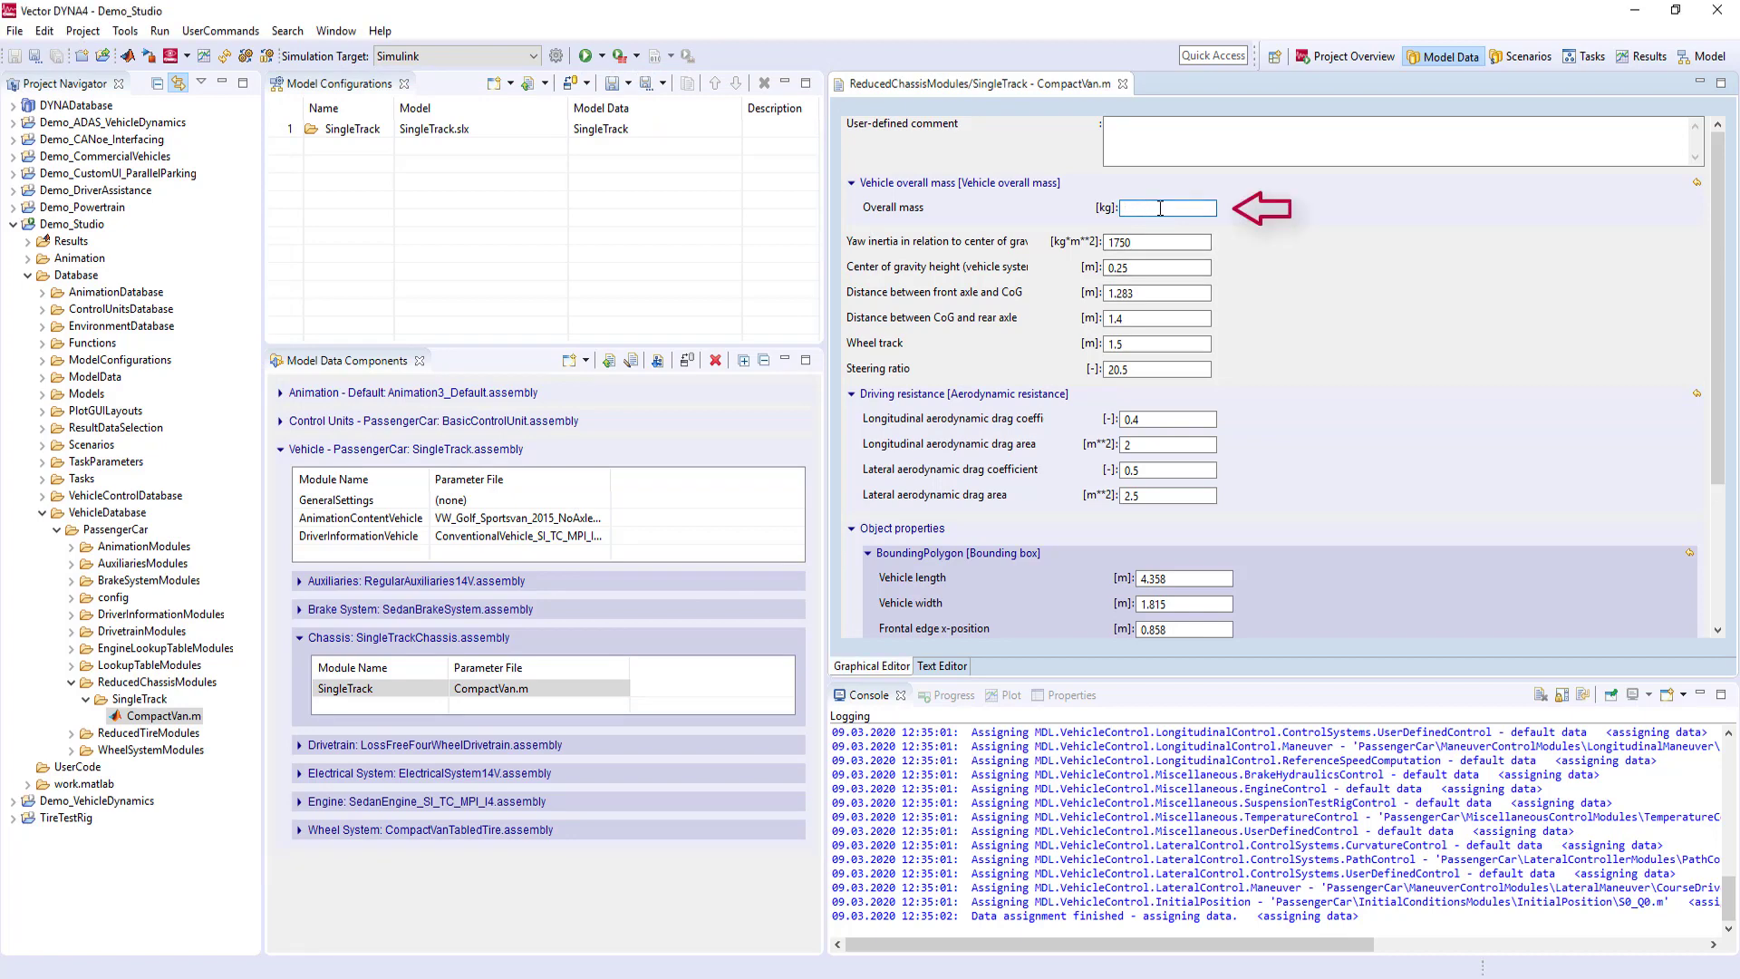
text(1500)
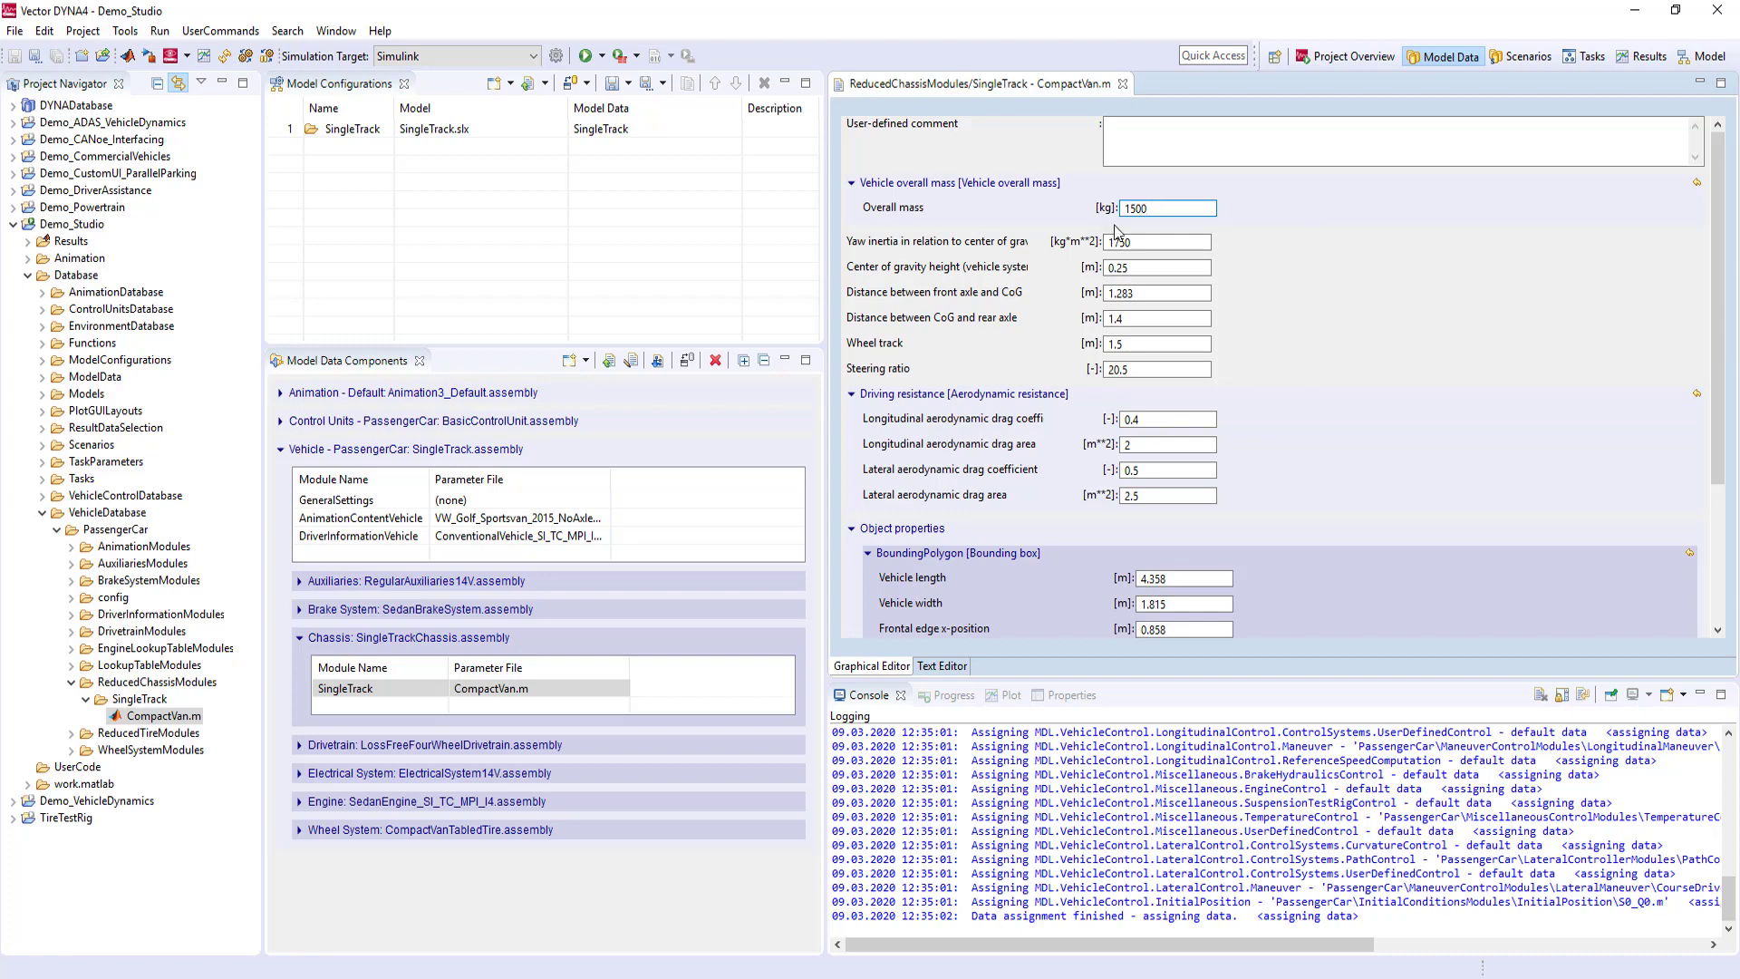
Save the edited chassis parameters as a new module parameter file named CompactVanHeavy, used by the SingleTrack module.
click(36, 61)
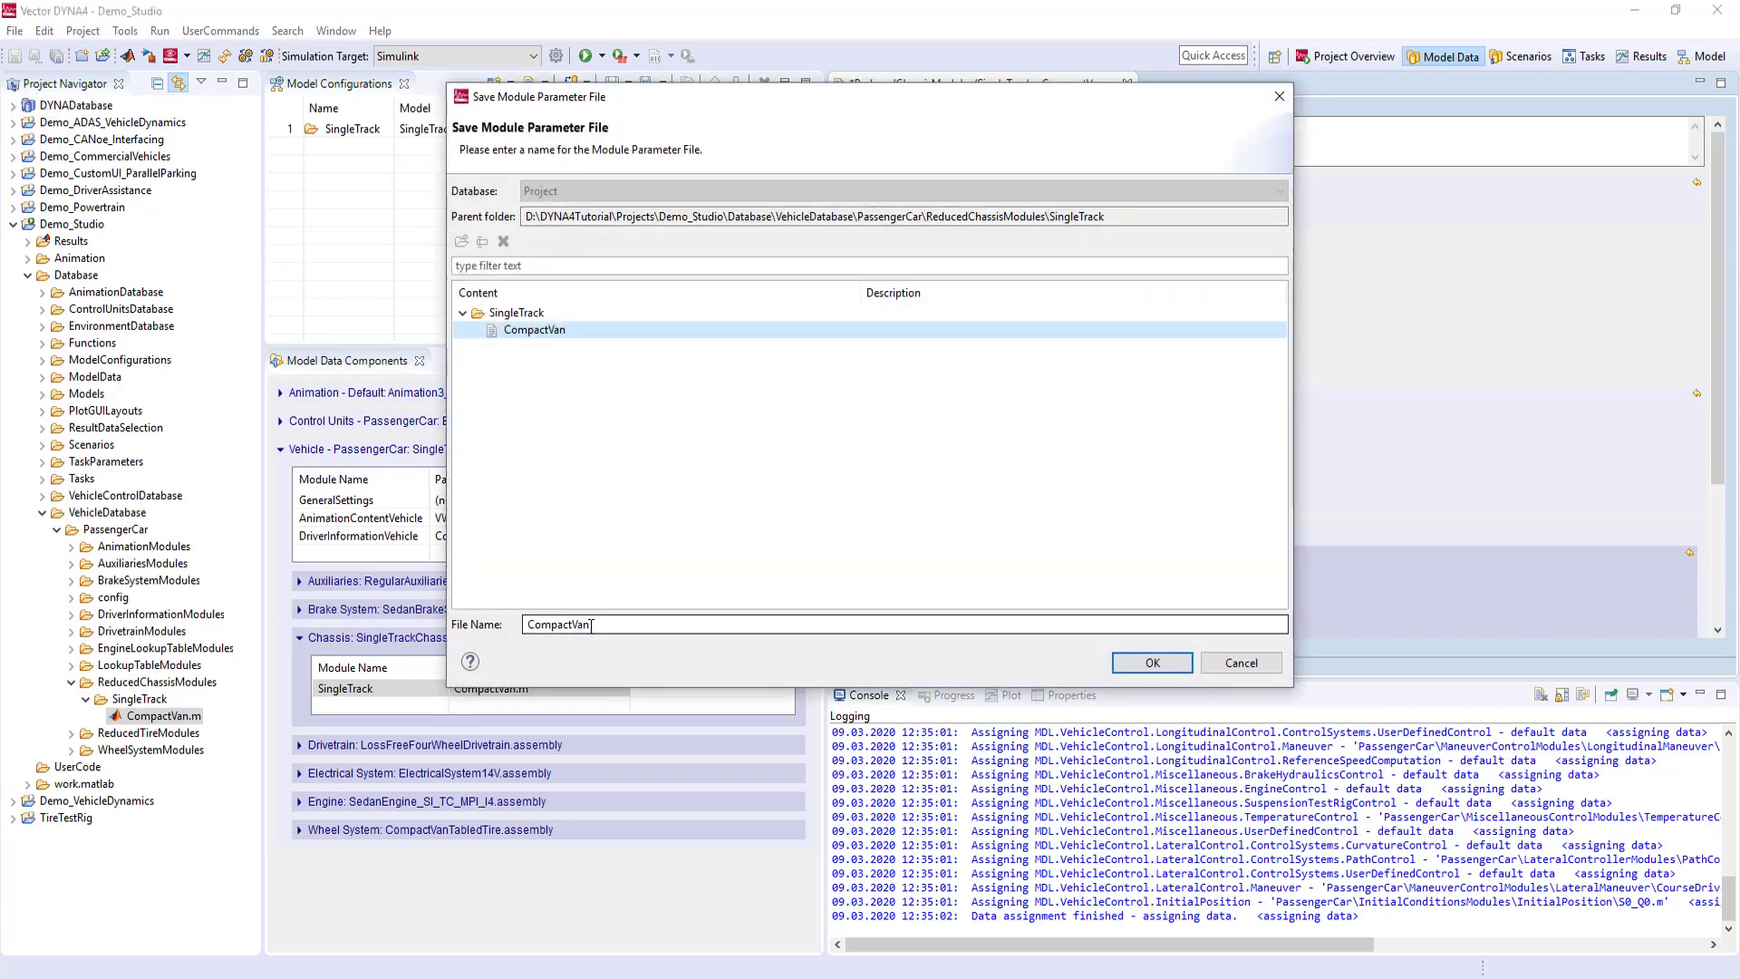
click(591, 624)
text(Heavy)
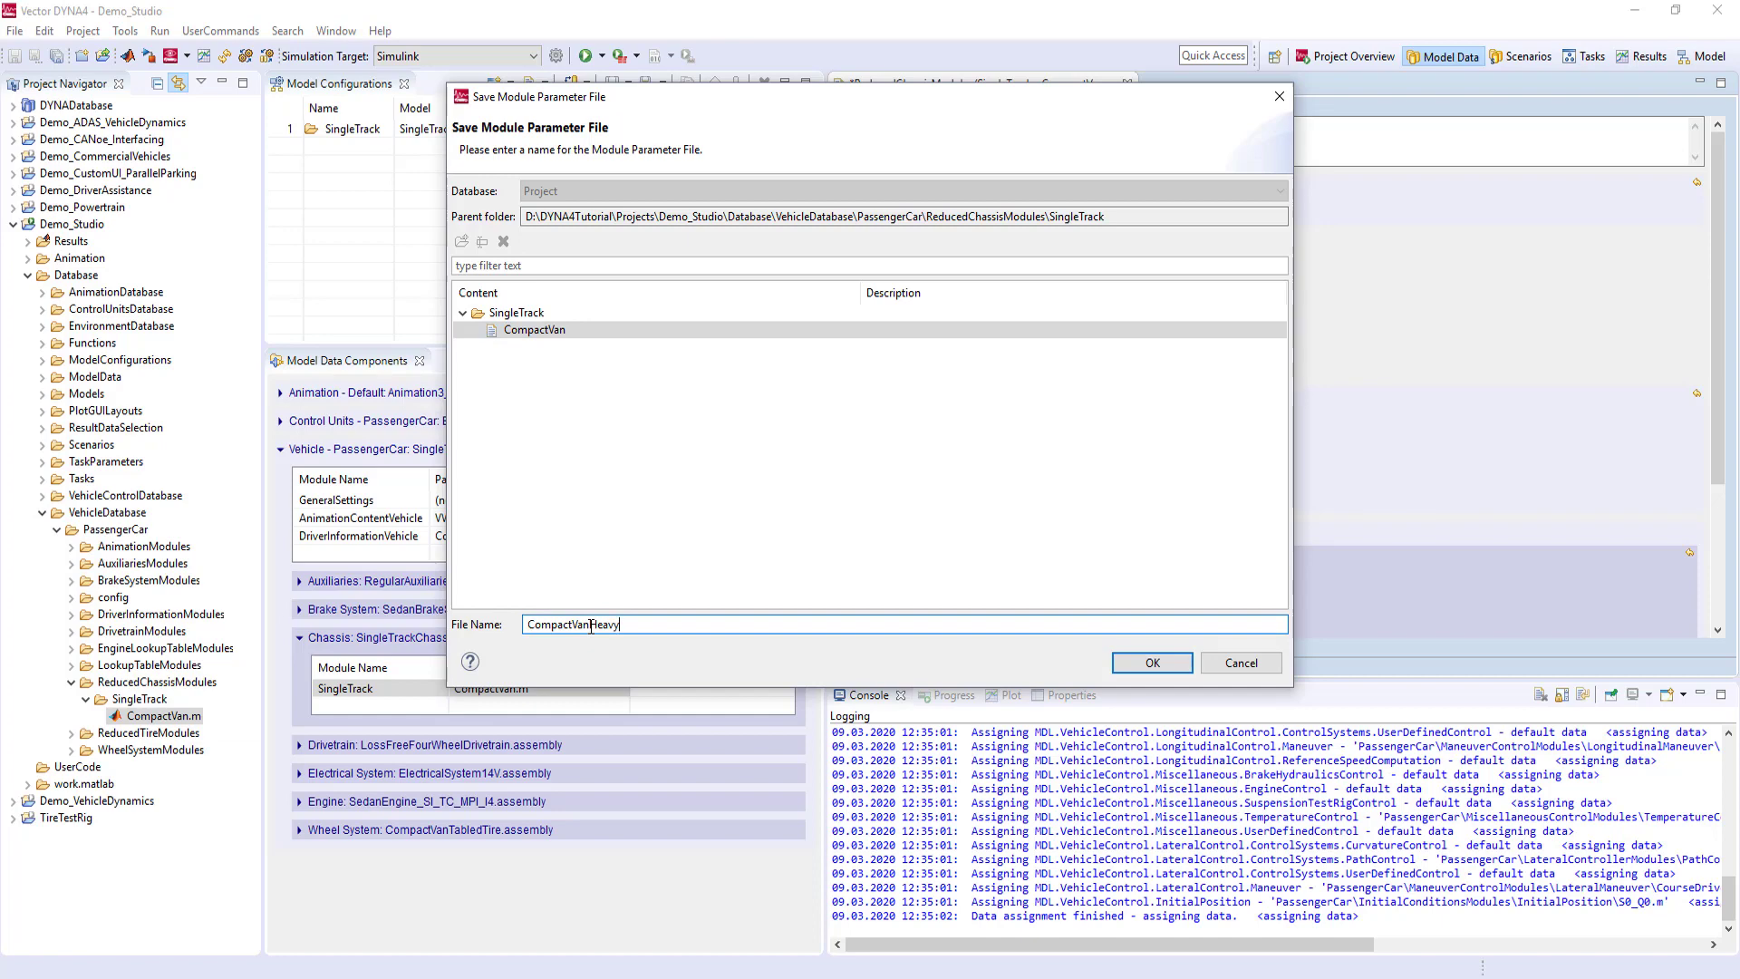
click(1152, 663)
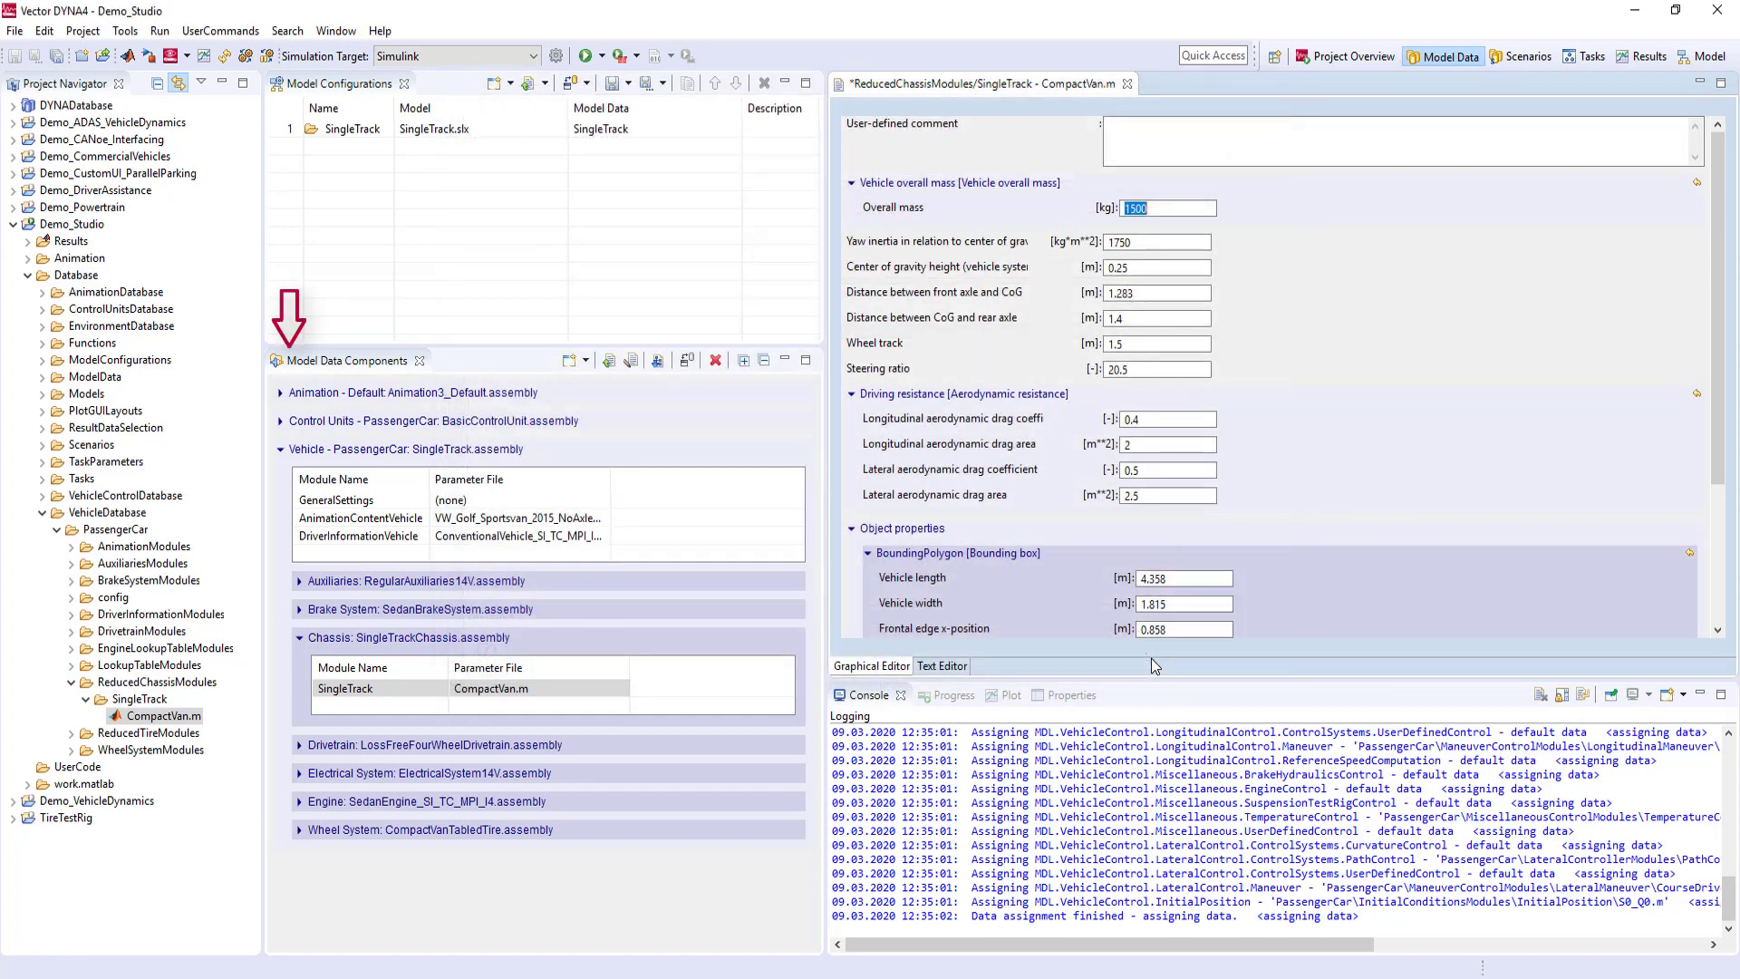
click(588, 689)
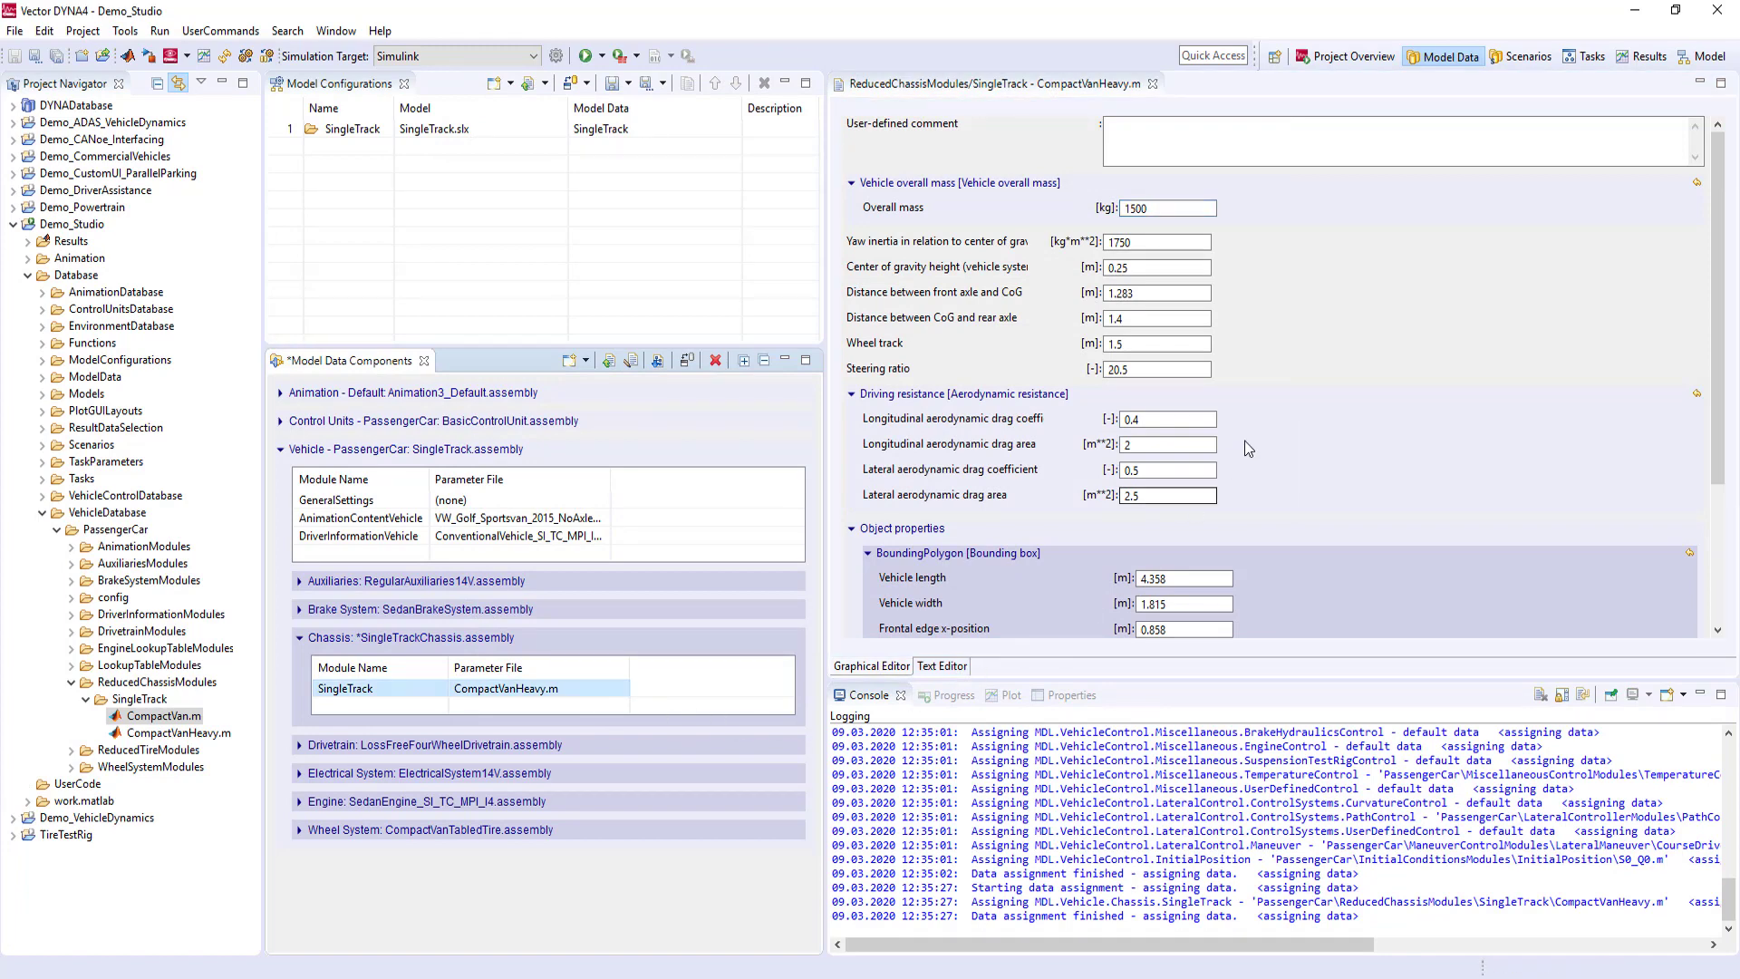
Open the FullThrottle scenario's longitudinal maneuver file and examine the settings of its second phase, Full throttle.
click(1512, 63)
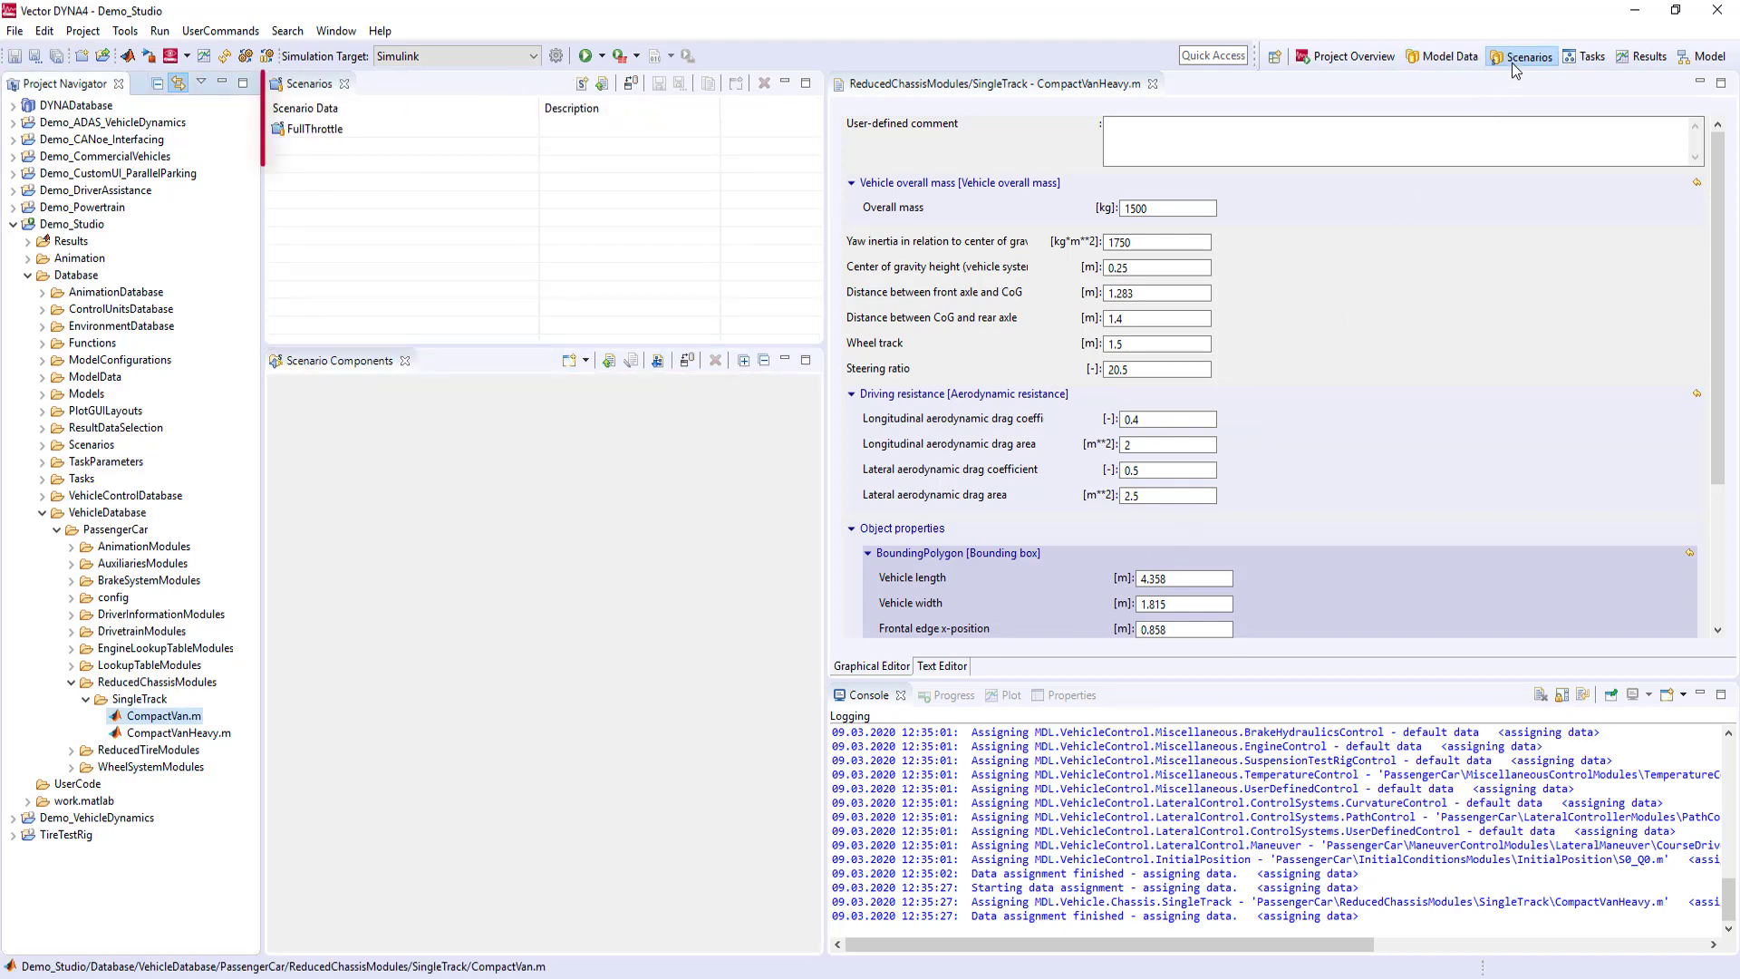
click(359, 134)
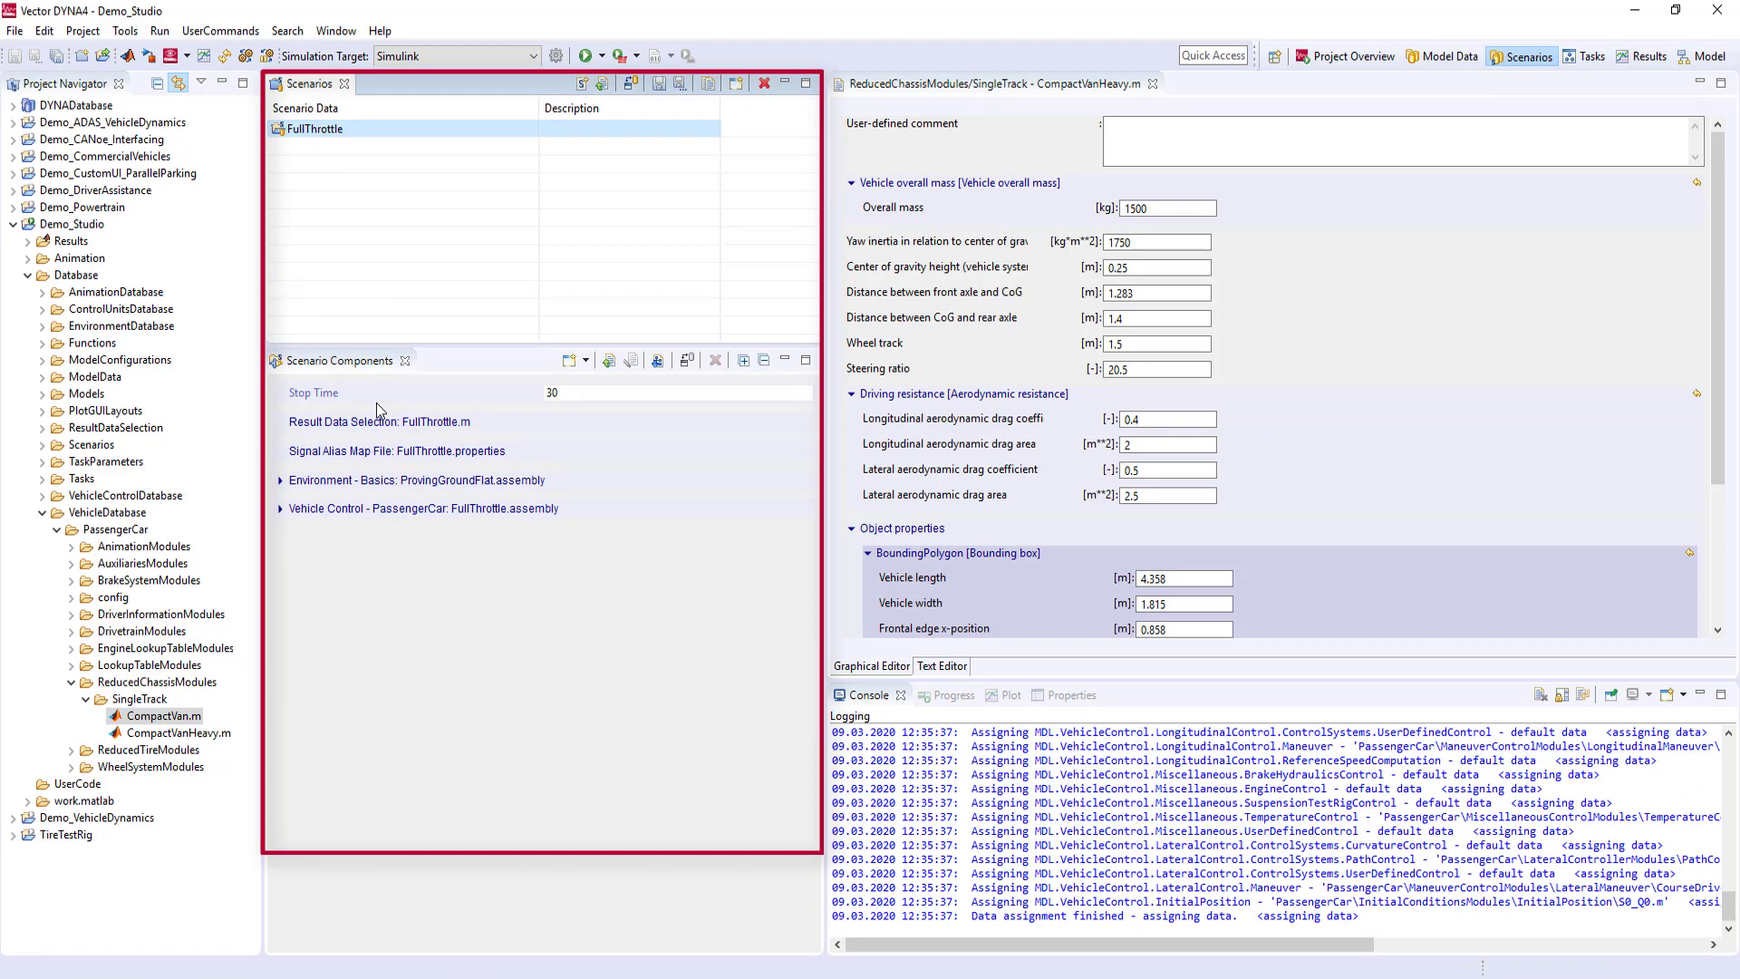
click(384, 512)
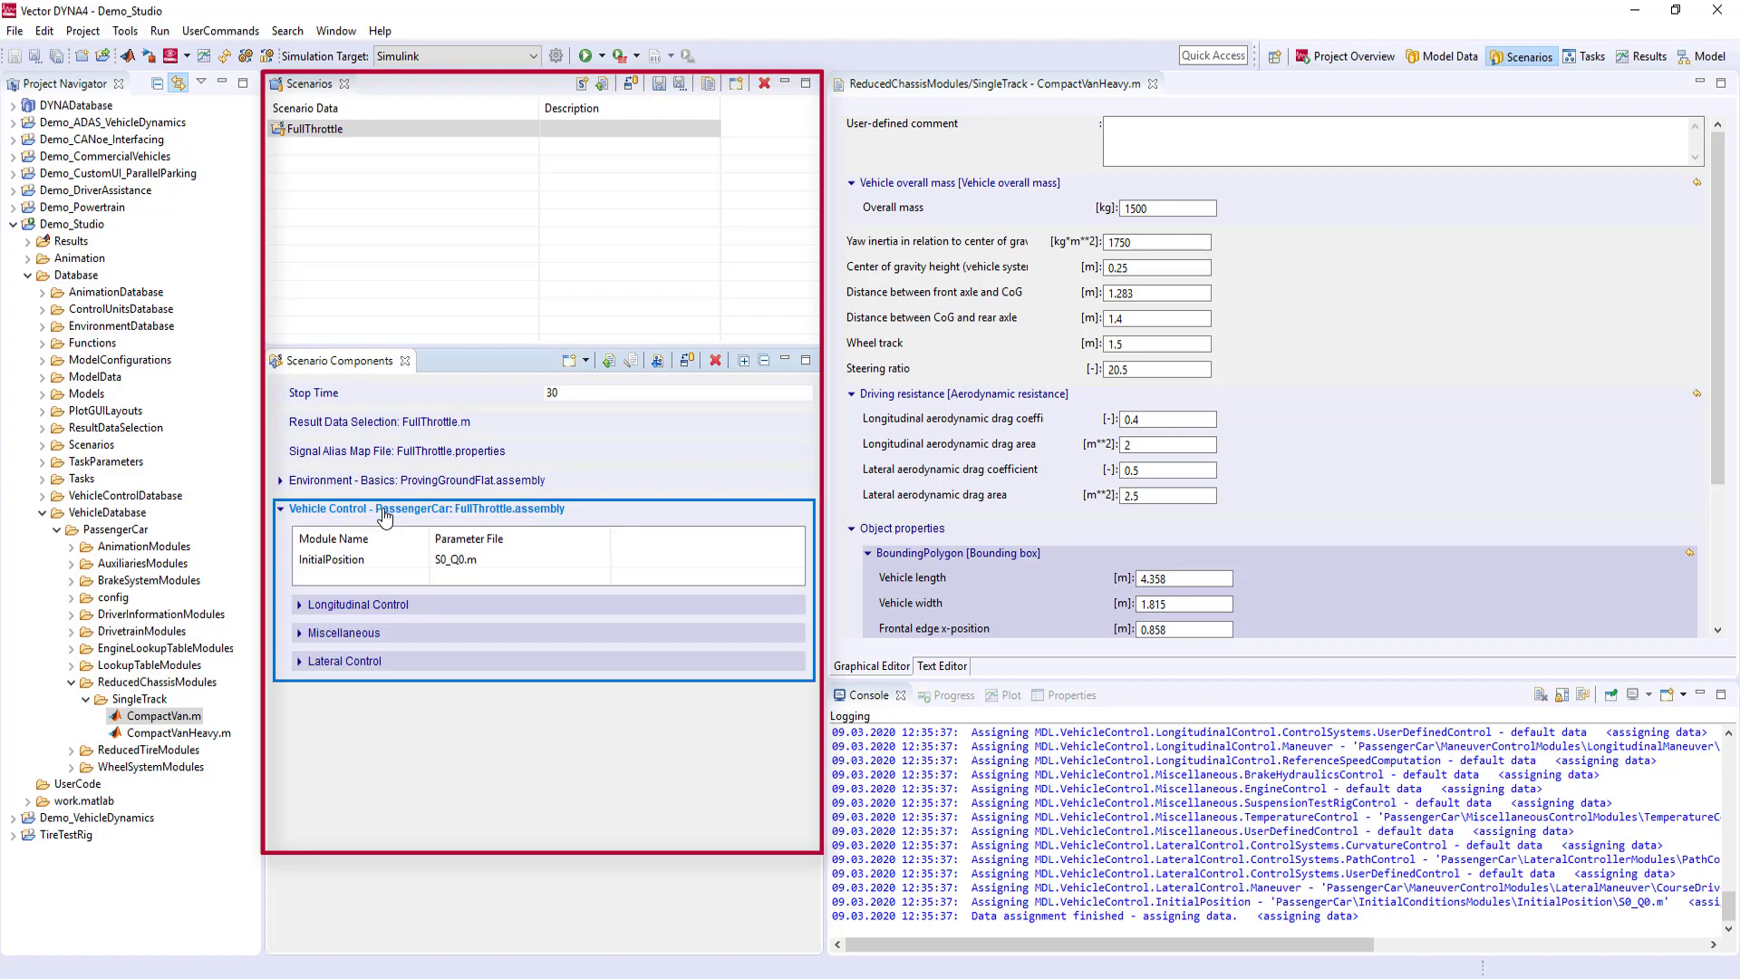
click(386, 607)
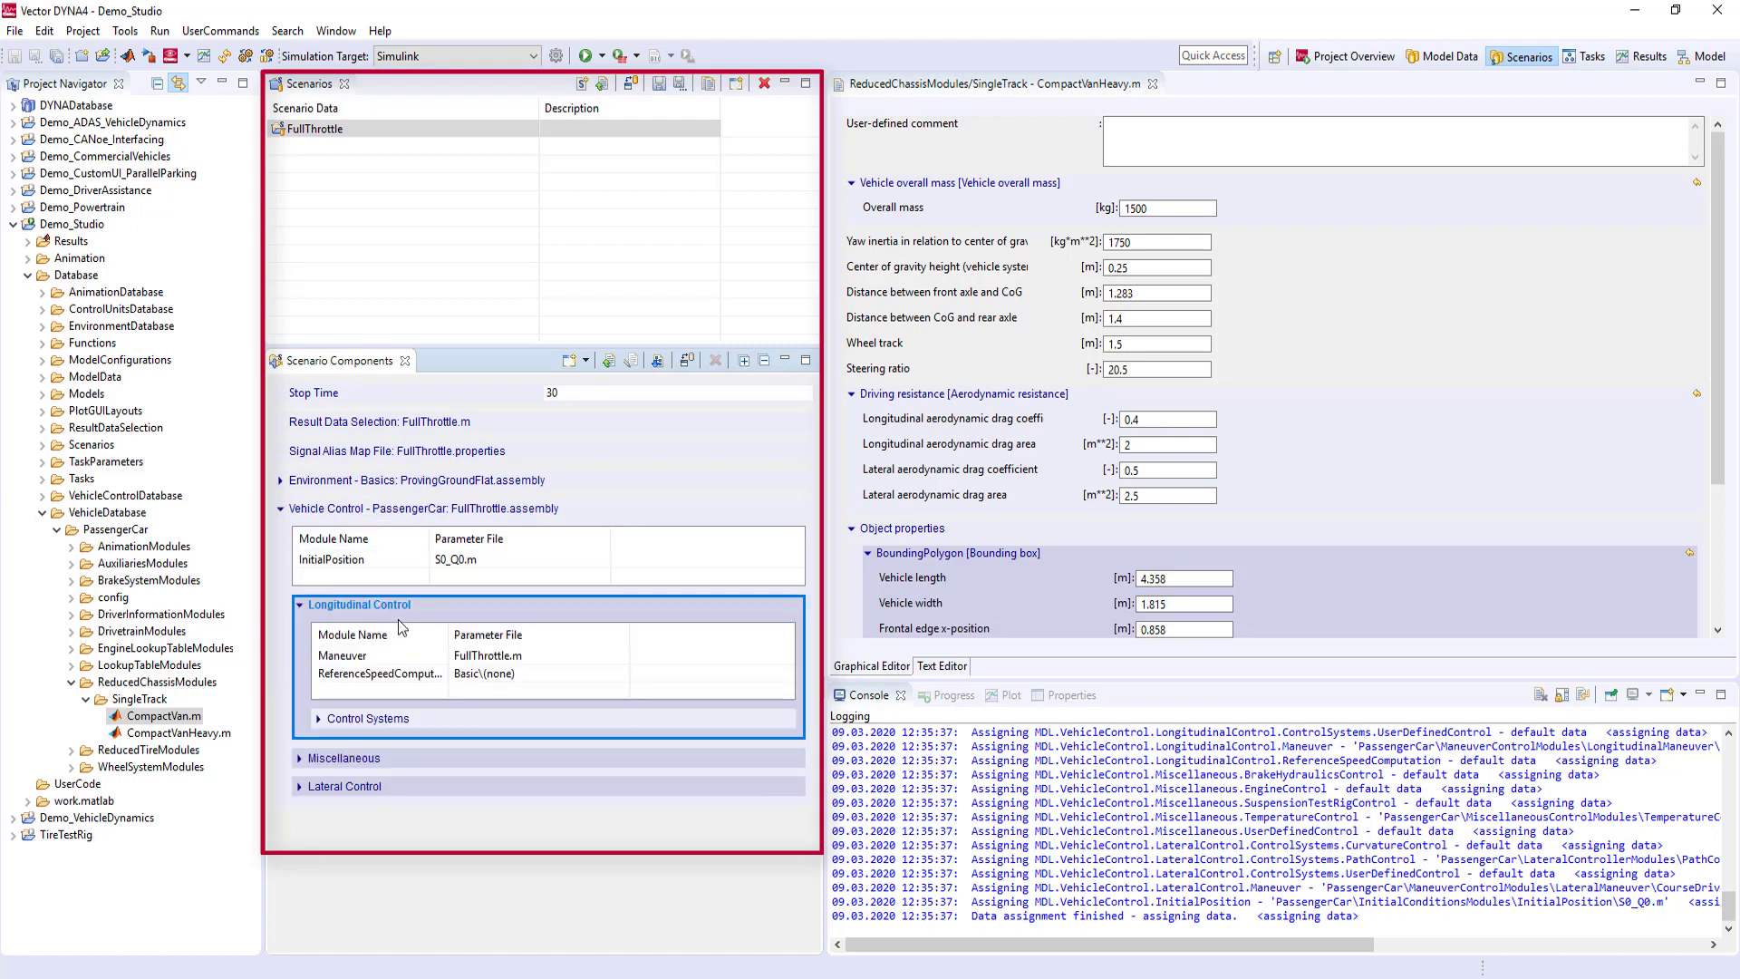
click(528, 658)
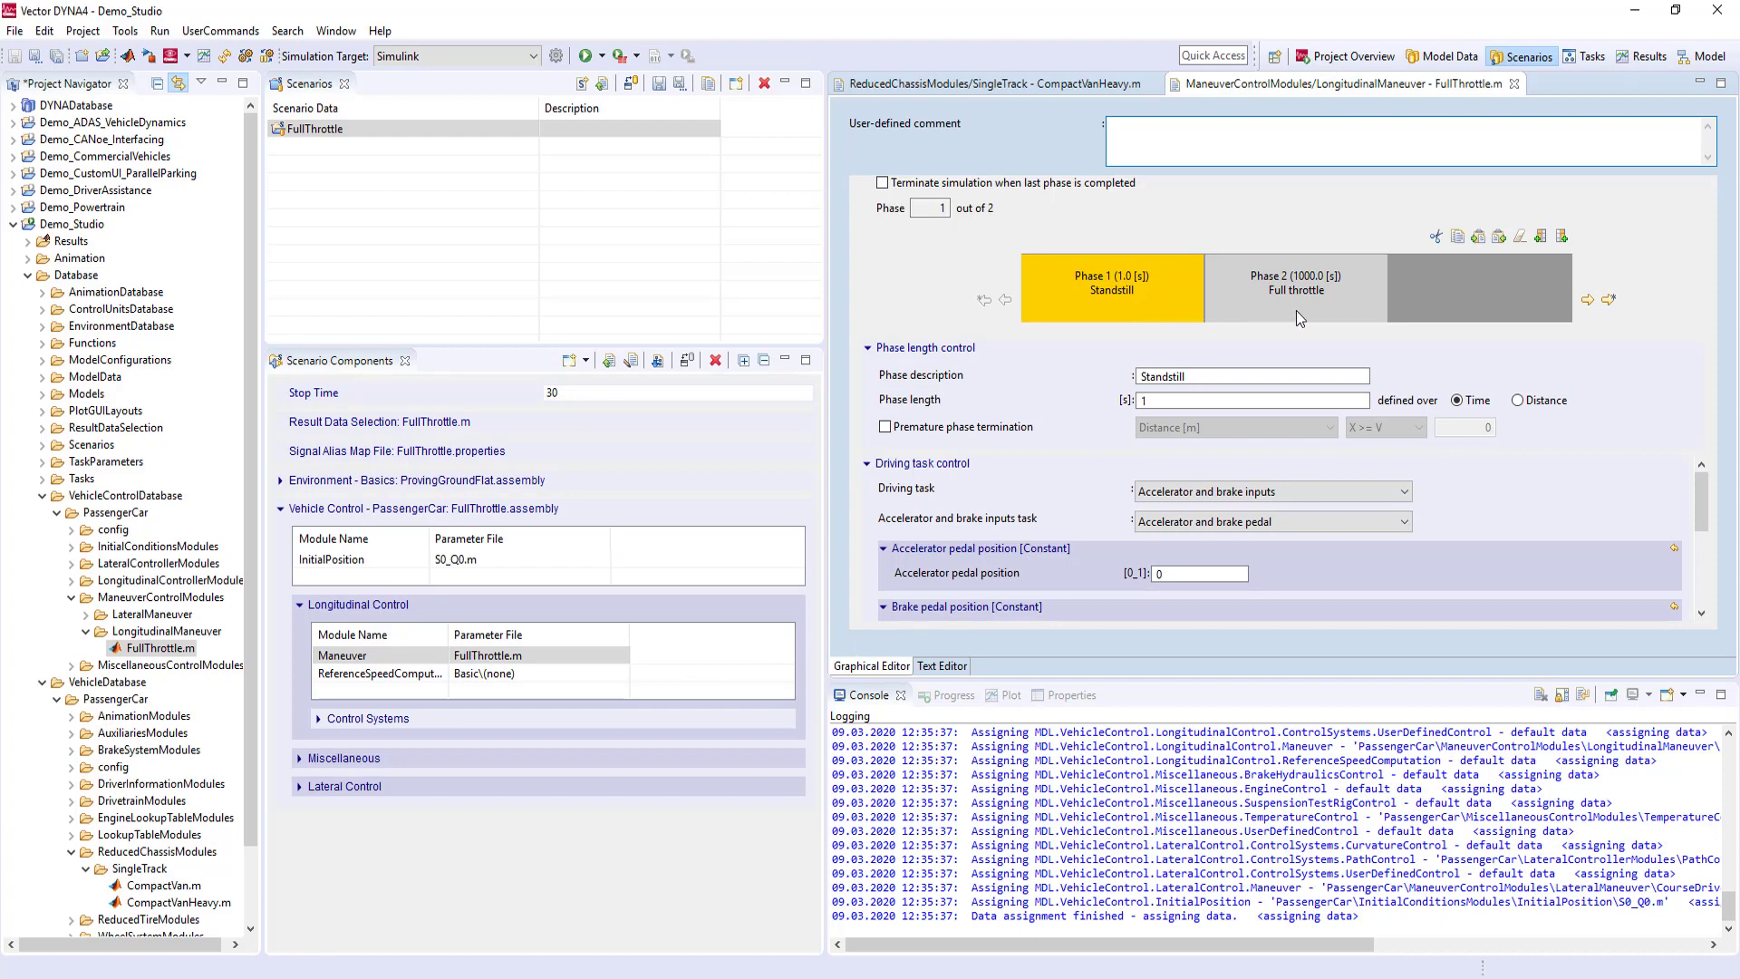
click(1339, 299)
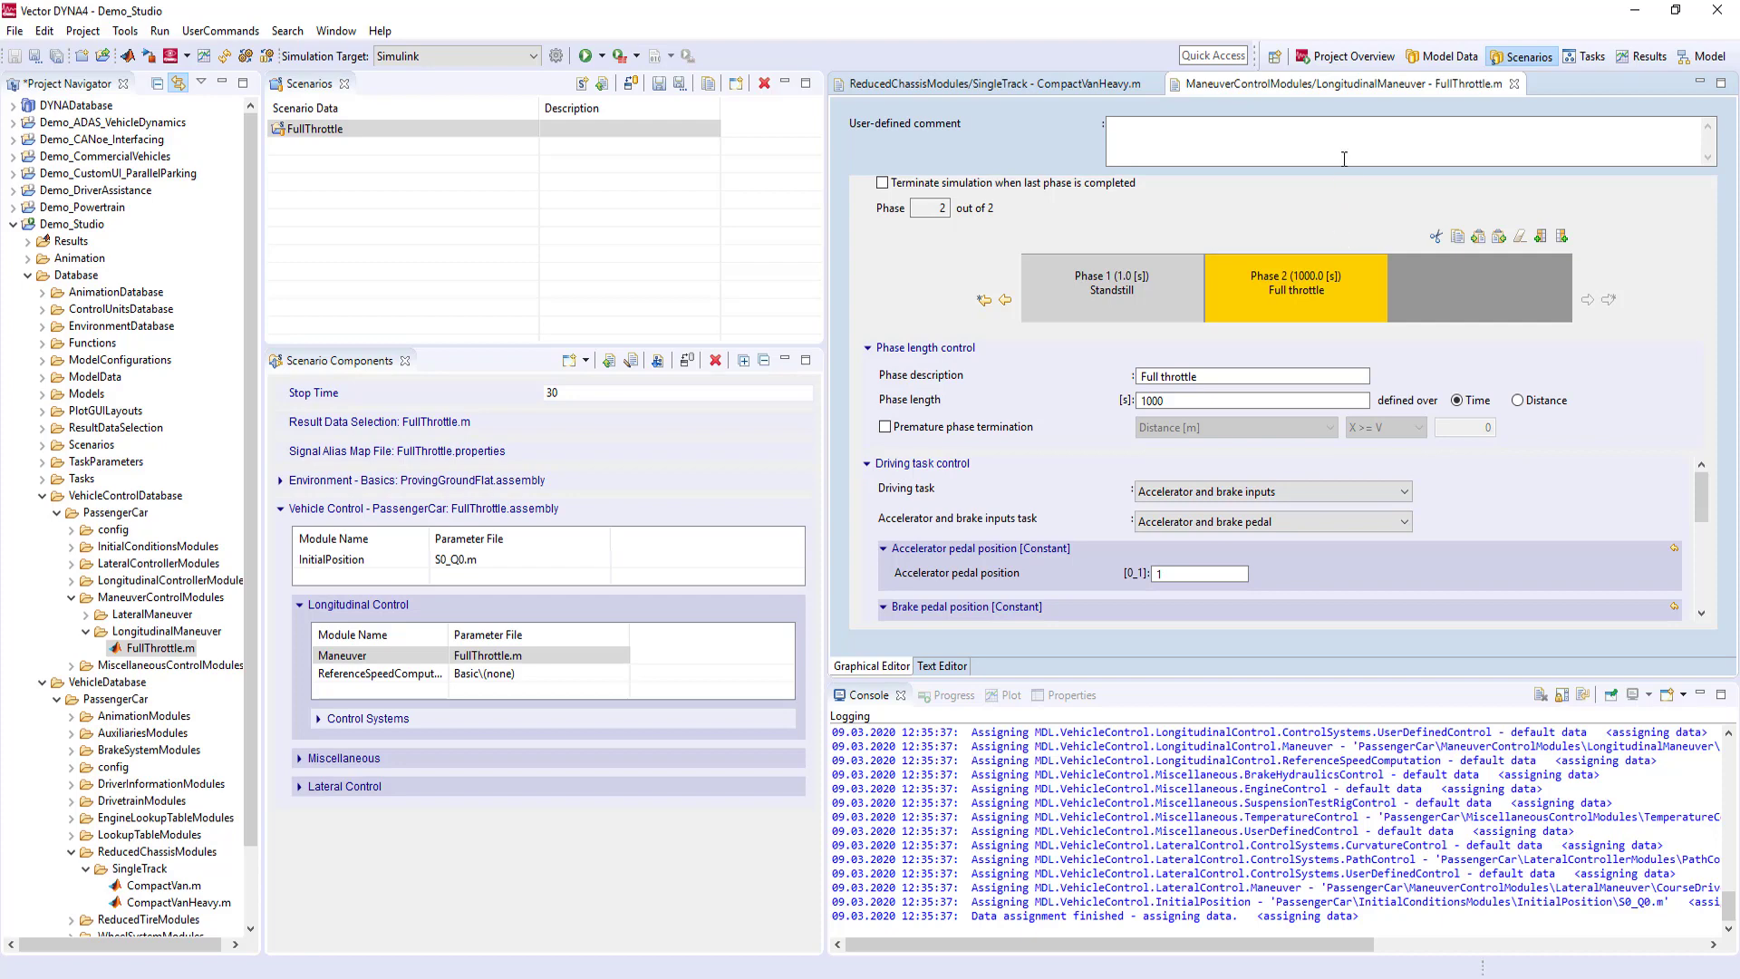
Simulate the FullThrottle task from the project overview with DYNA4 Windows Executable as the simulation target.
click(1336, 61)
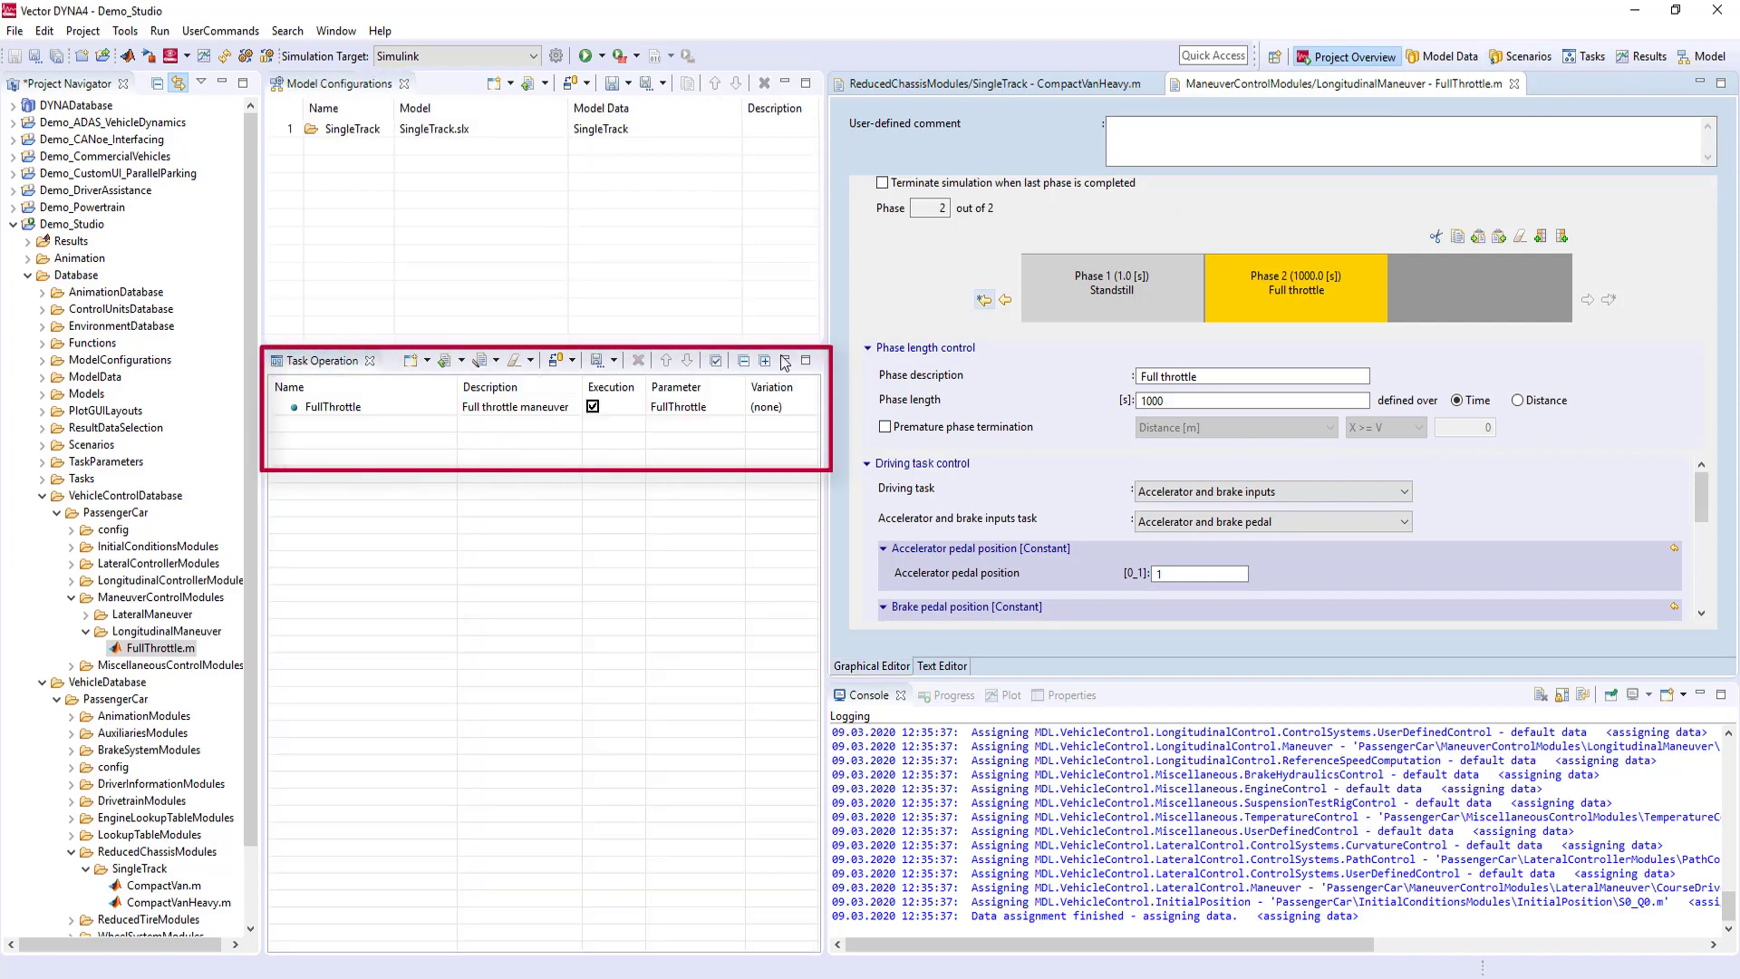
click(419, 410)
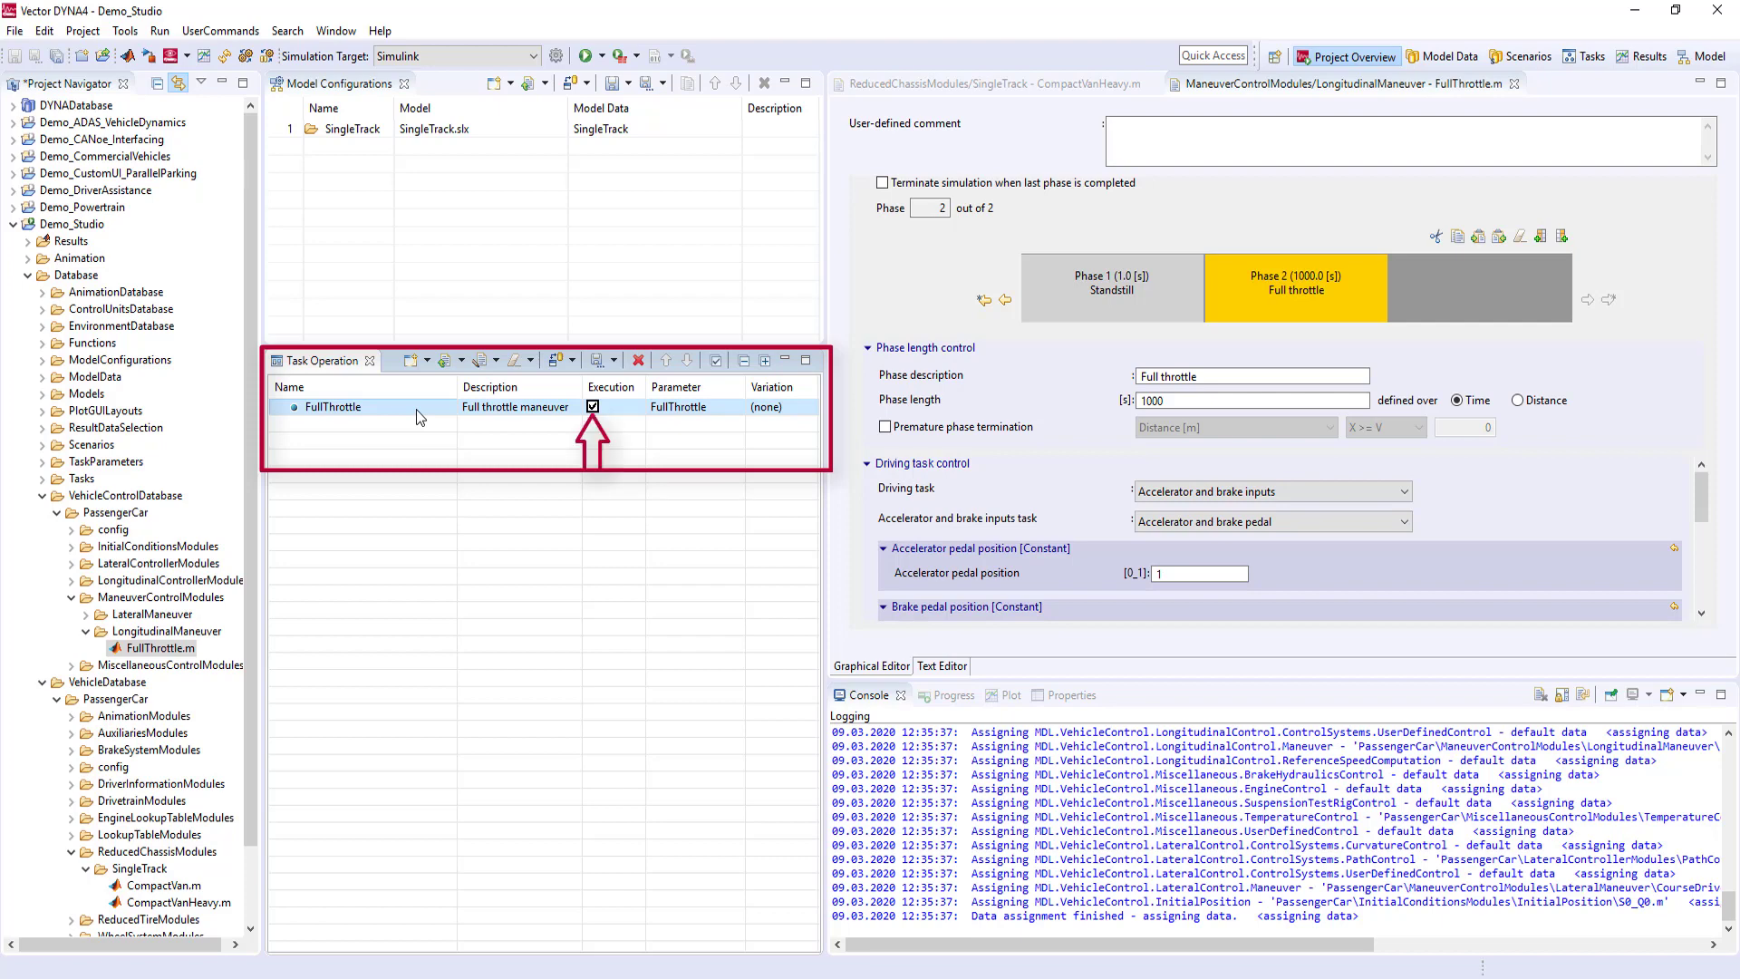
click(530, 57)
click(530, 94)
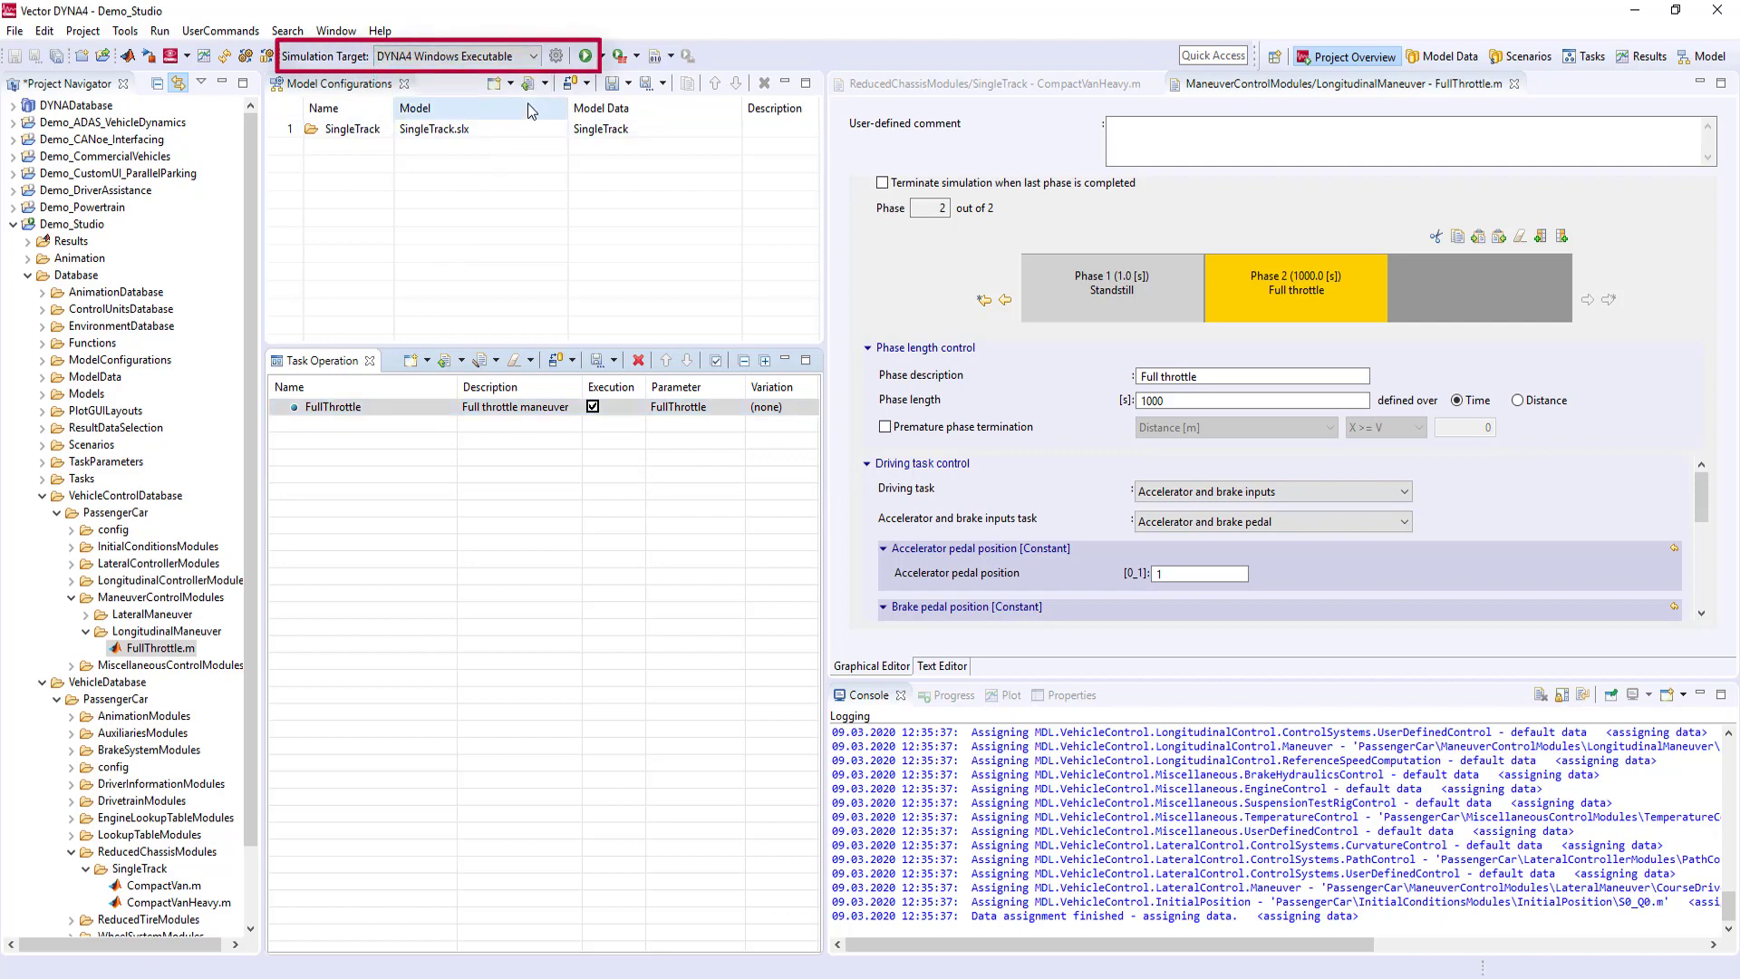
click(586, 56)
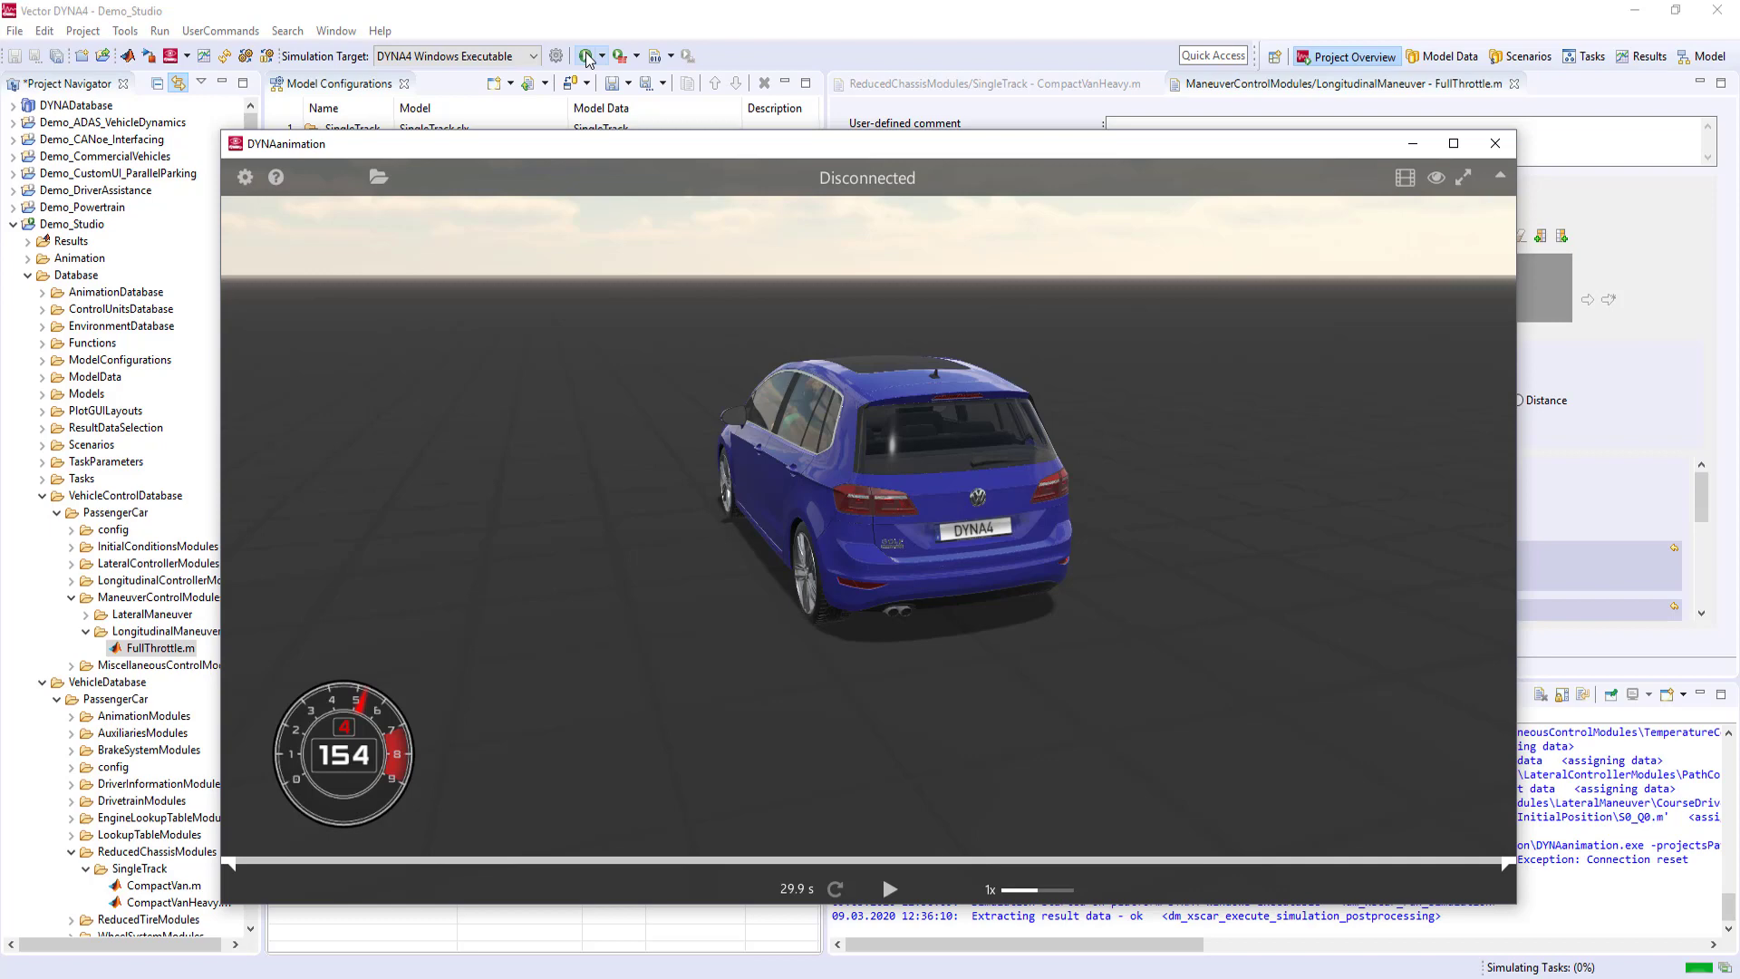
Examine the simulated car in the animation window from different angles and at closer range.
drag(641, 591, 779, 613)
scroll(639, 588, up, 3)
drag(640, 585, 668, 697)
double_click(673, 711)
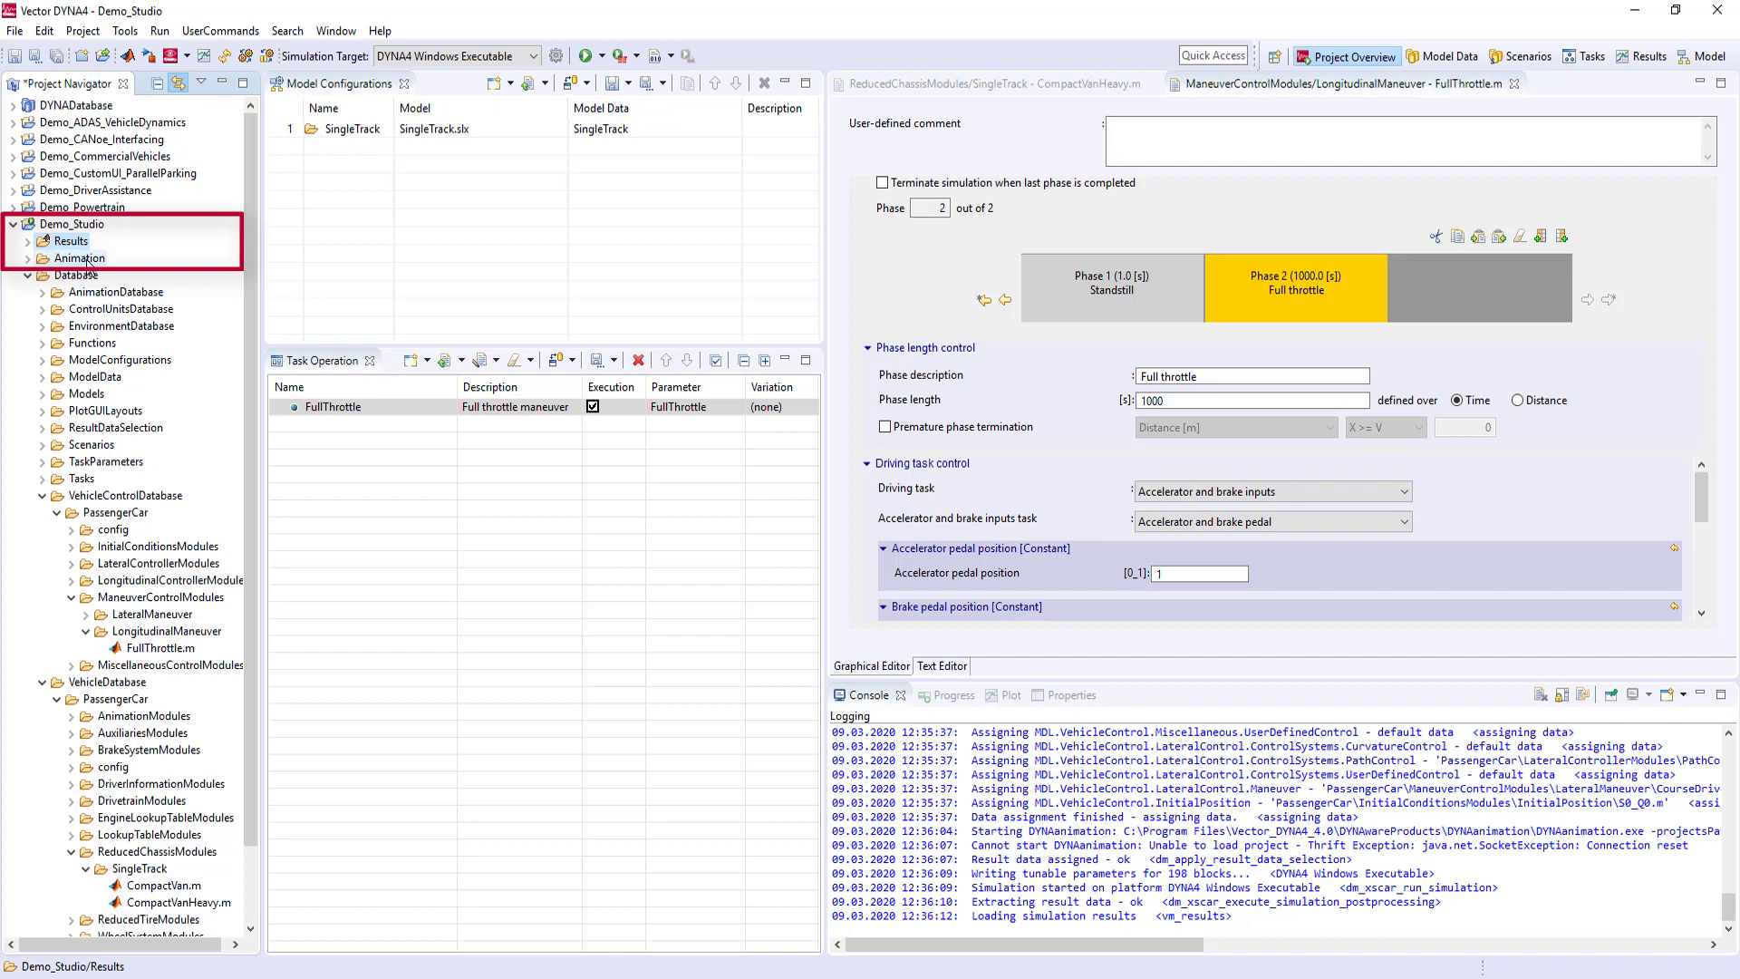
Switch the simulation target to Simulink and simulate the FullThrottle task.
click(87, 261)
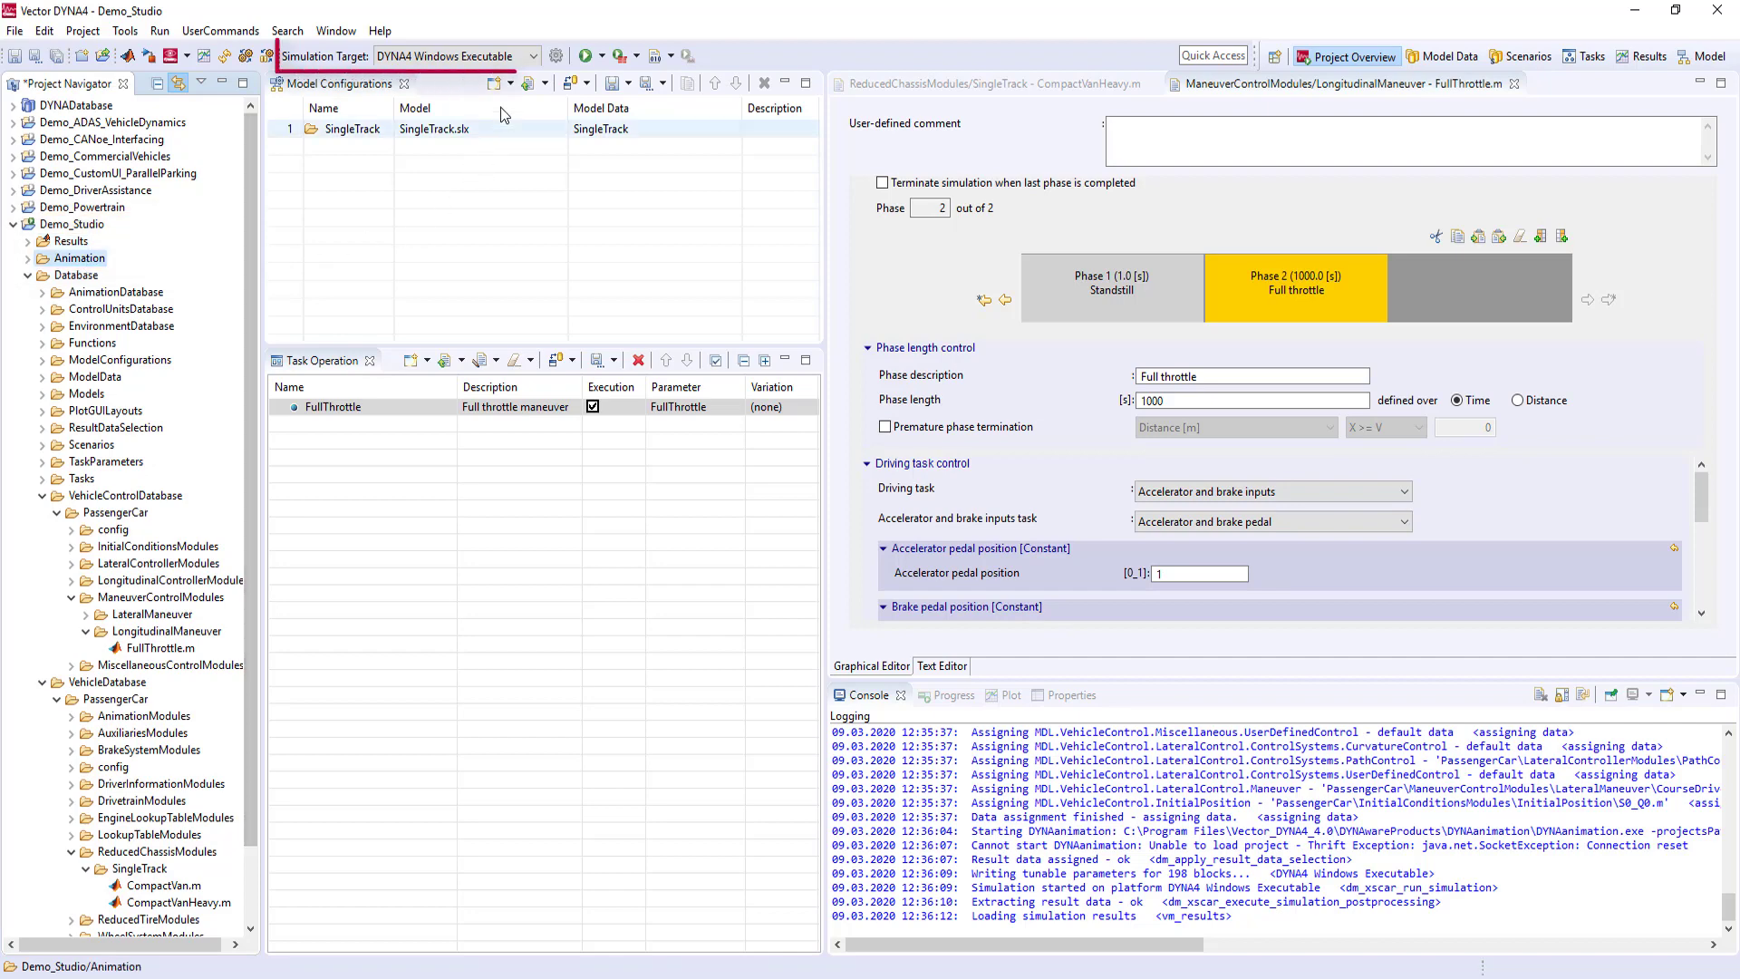
click(529, 56)
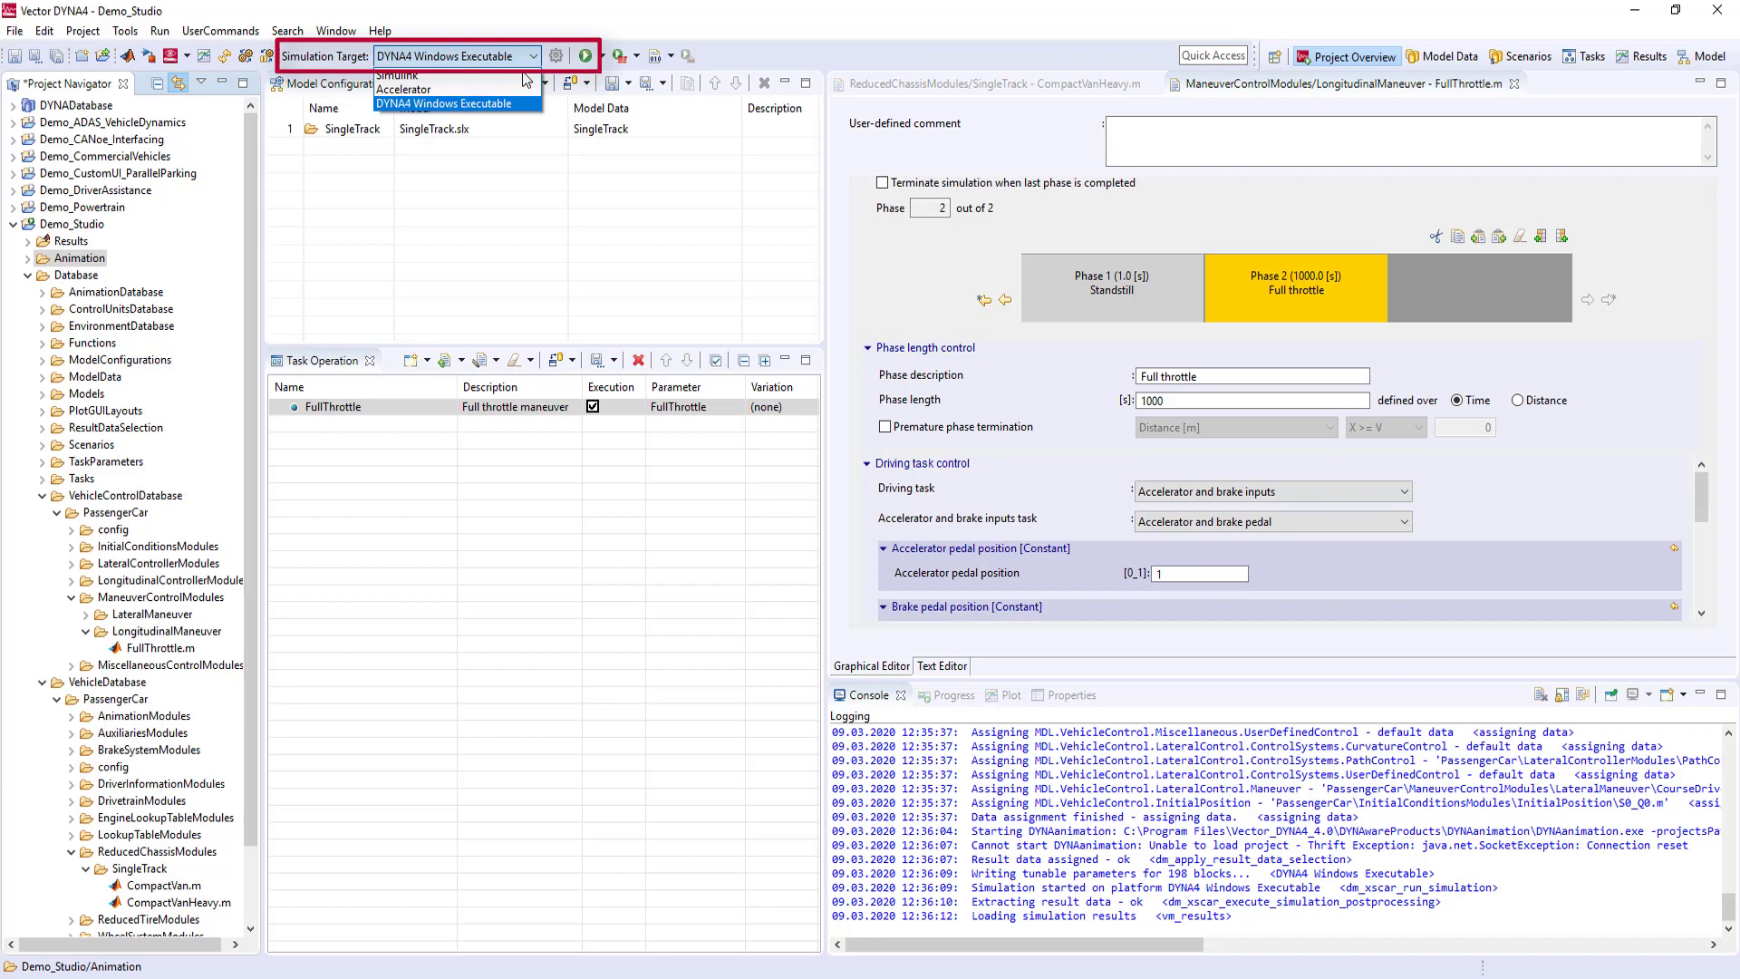
click(524, 77)
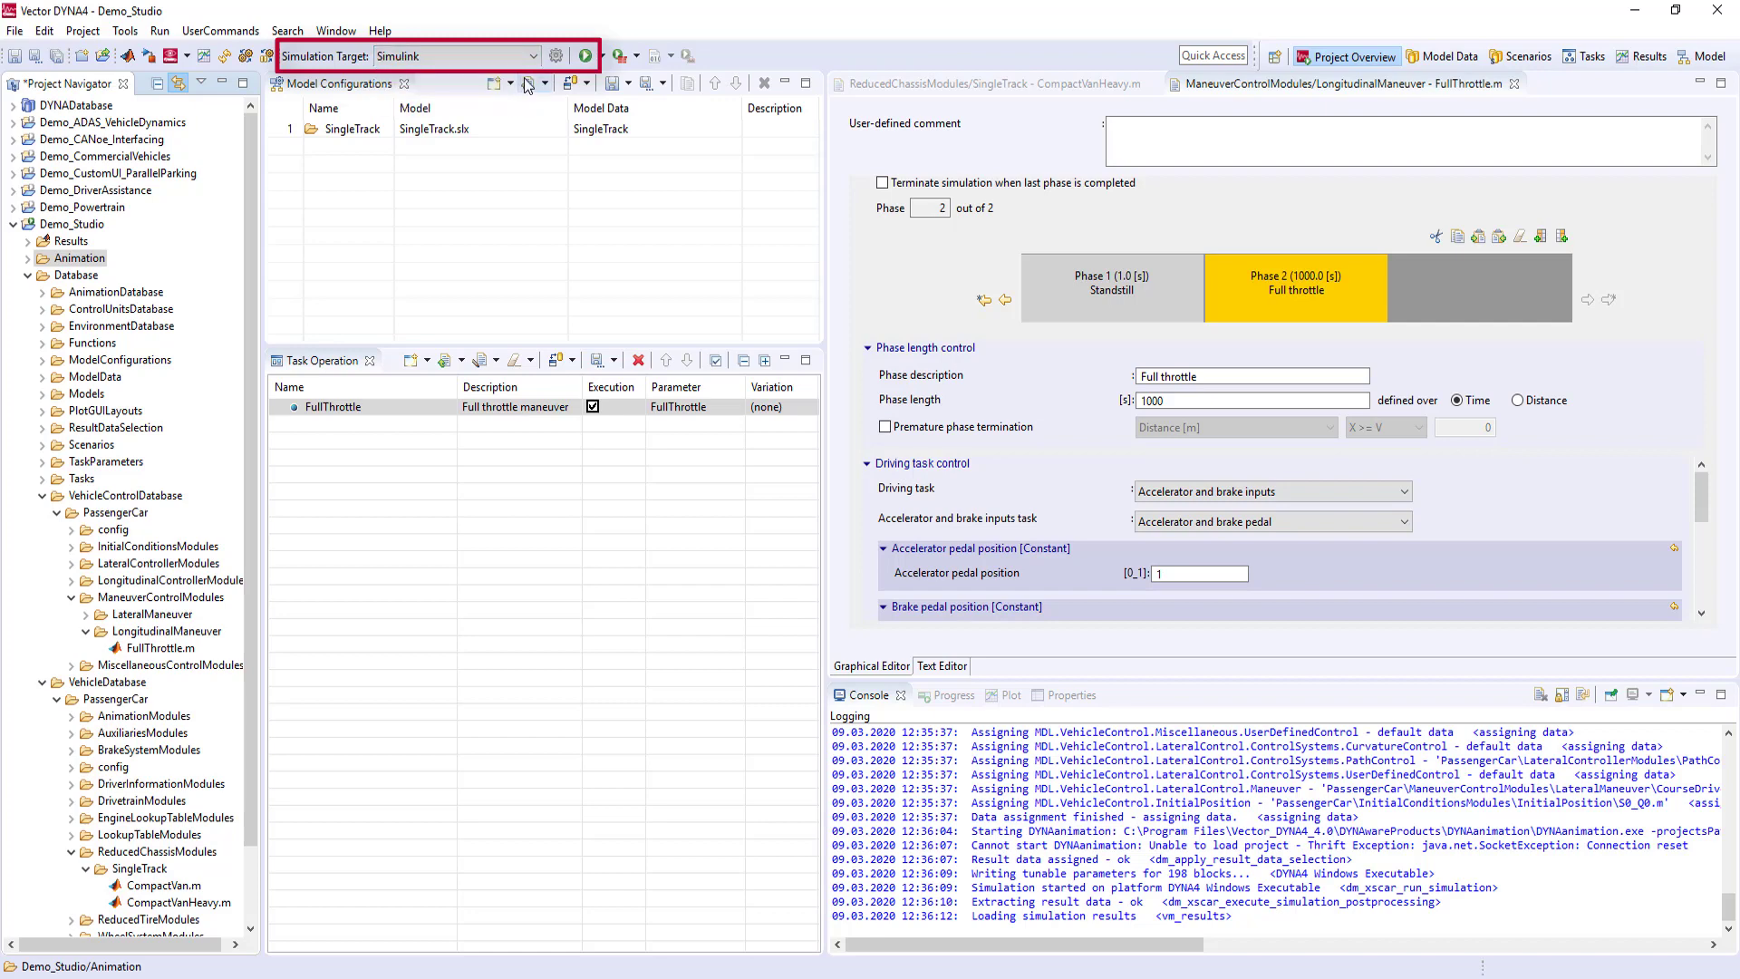
click(585, 57)
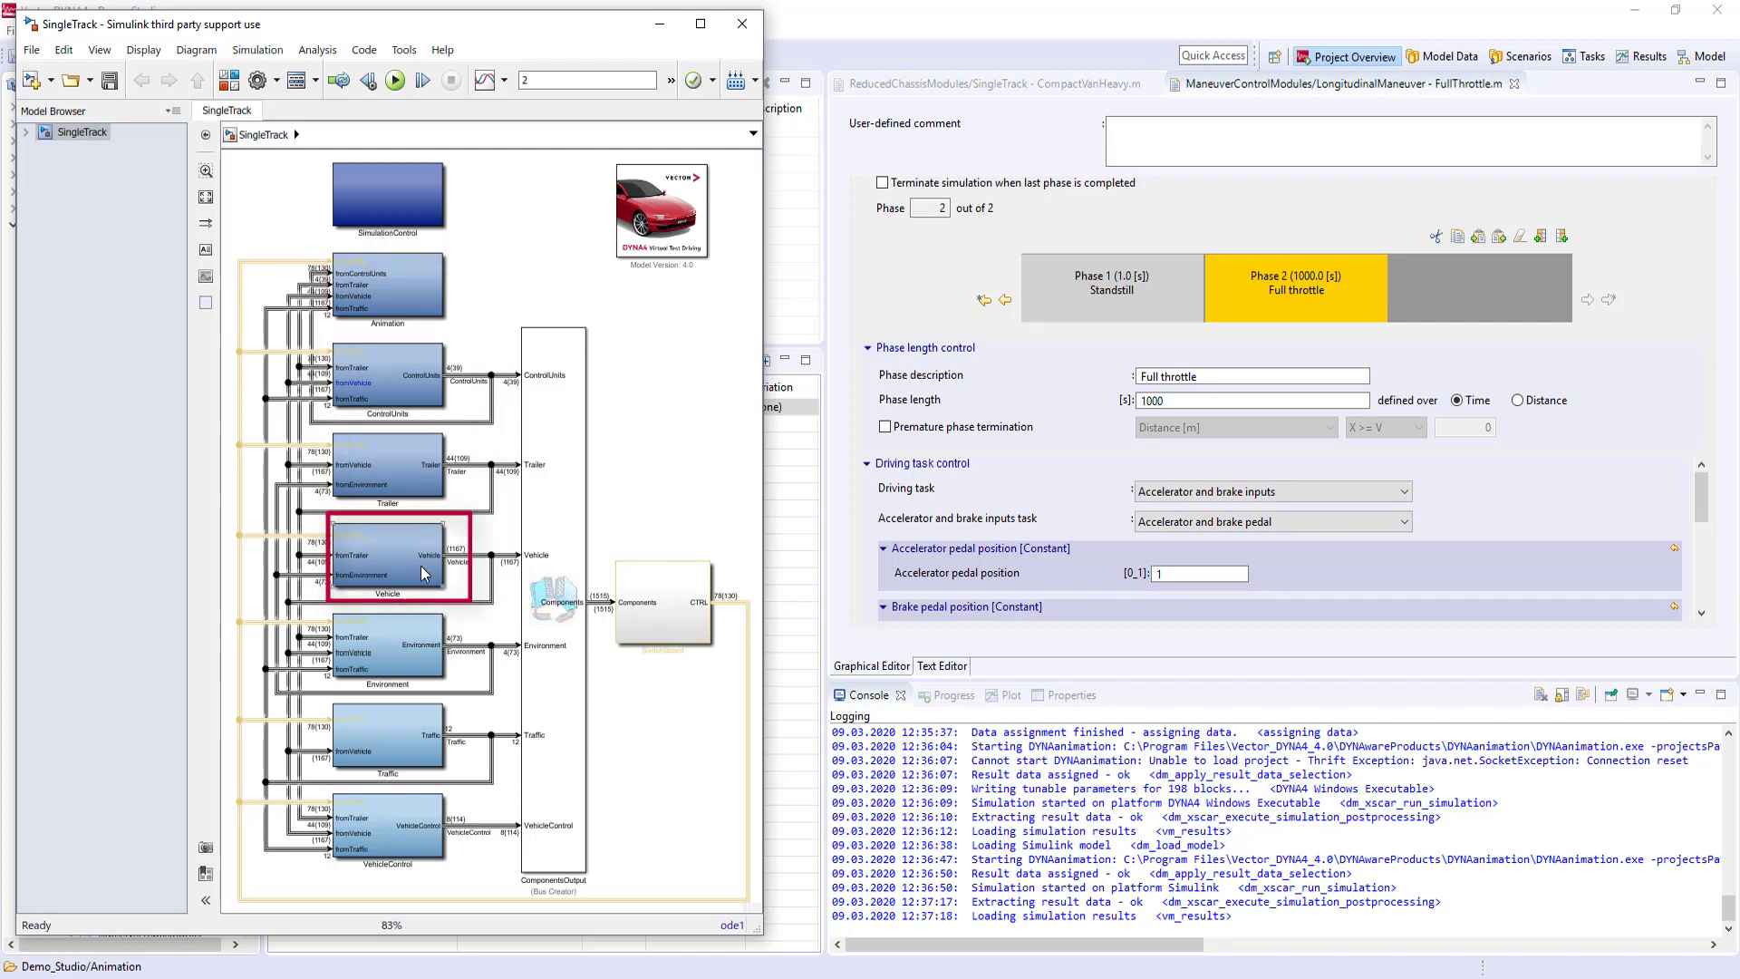
In the Simulink model, go into Vehicle and its Chassis subsystem, and examine the SingleTrack block's parameters, including the vehicle overall mass.
double_click(421, 567)
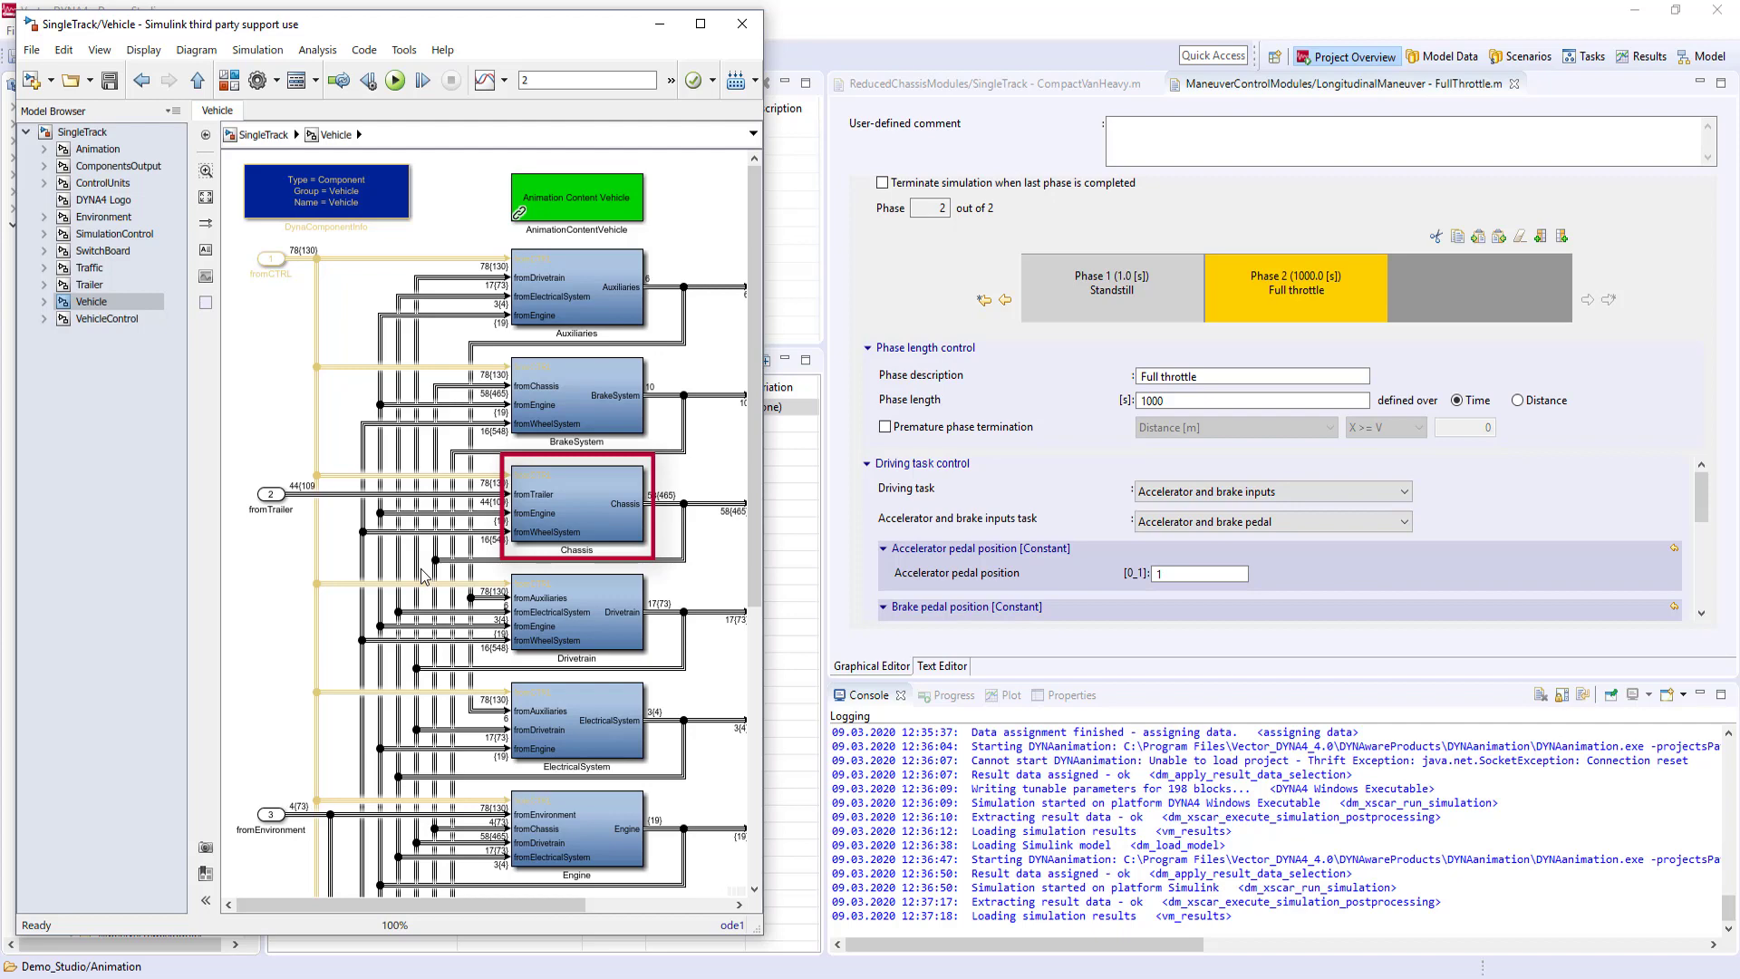
double_click(569, 510)
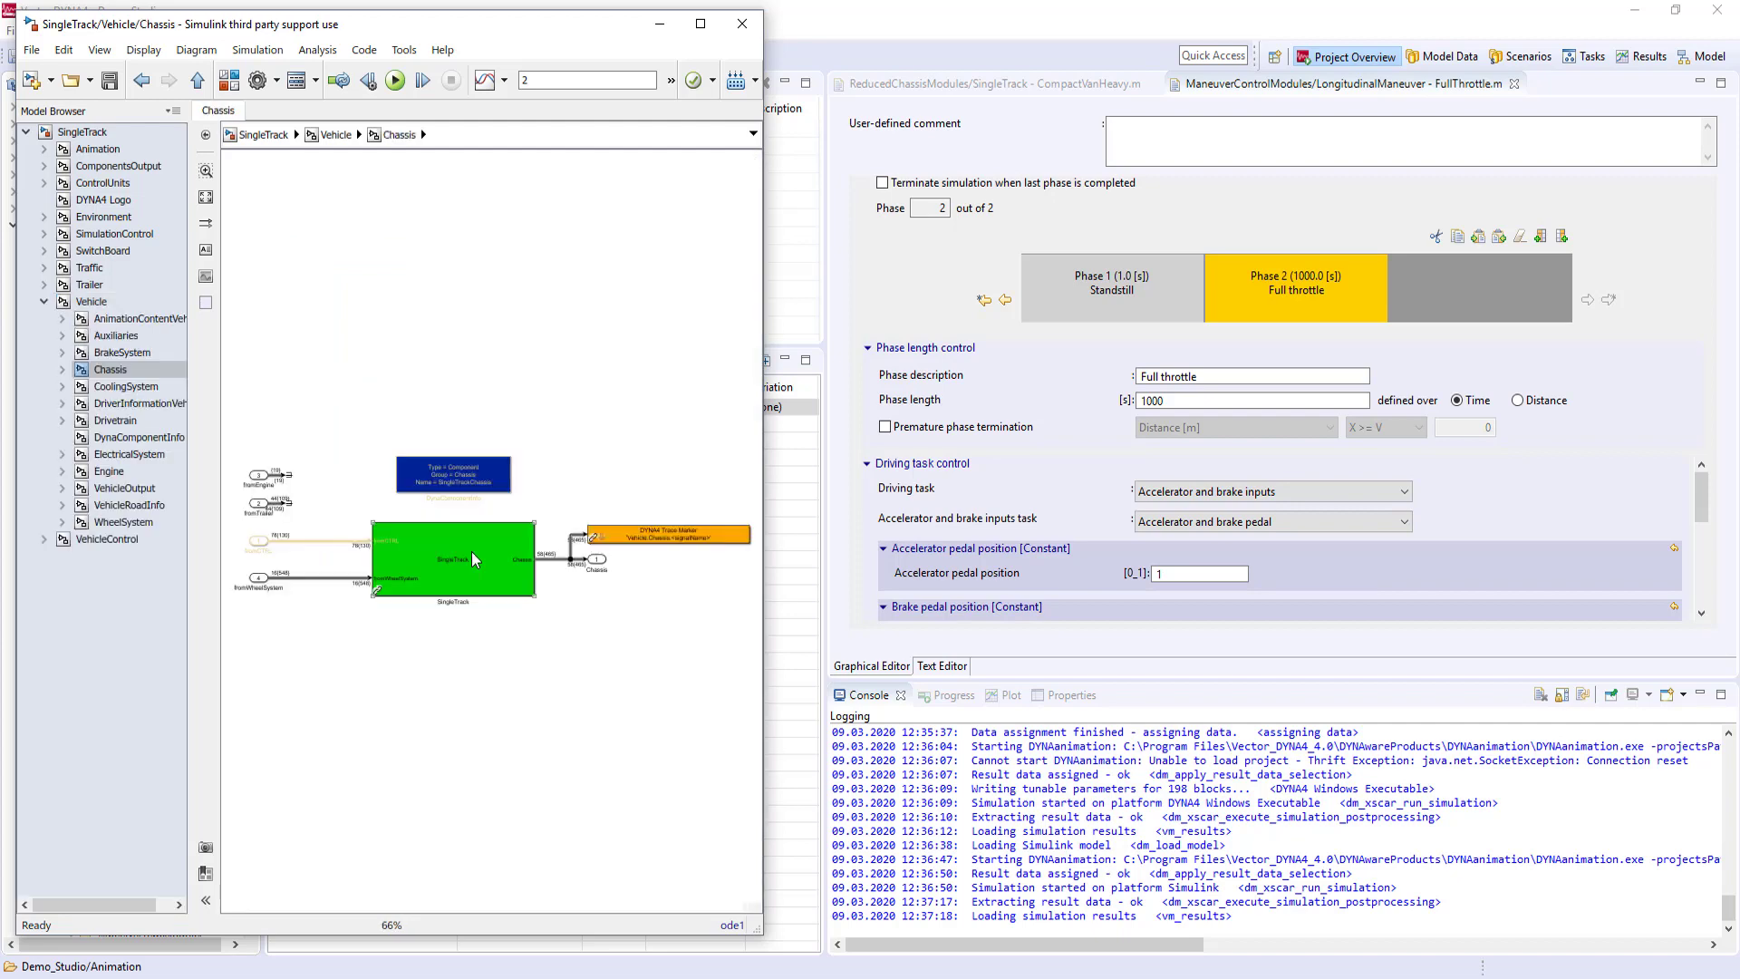
click(472, 551)
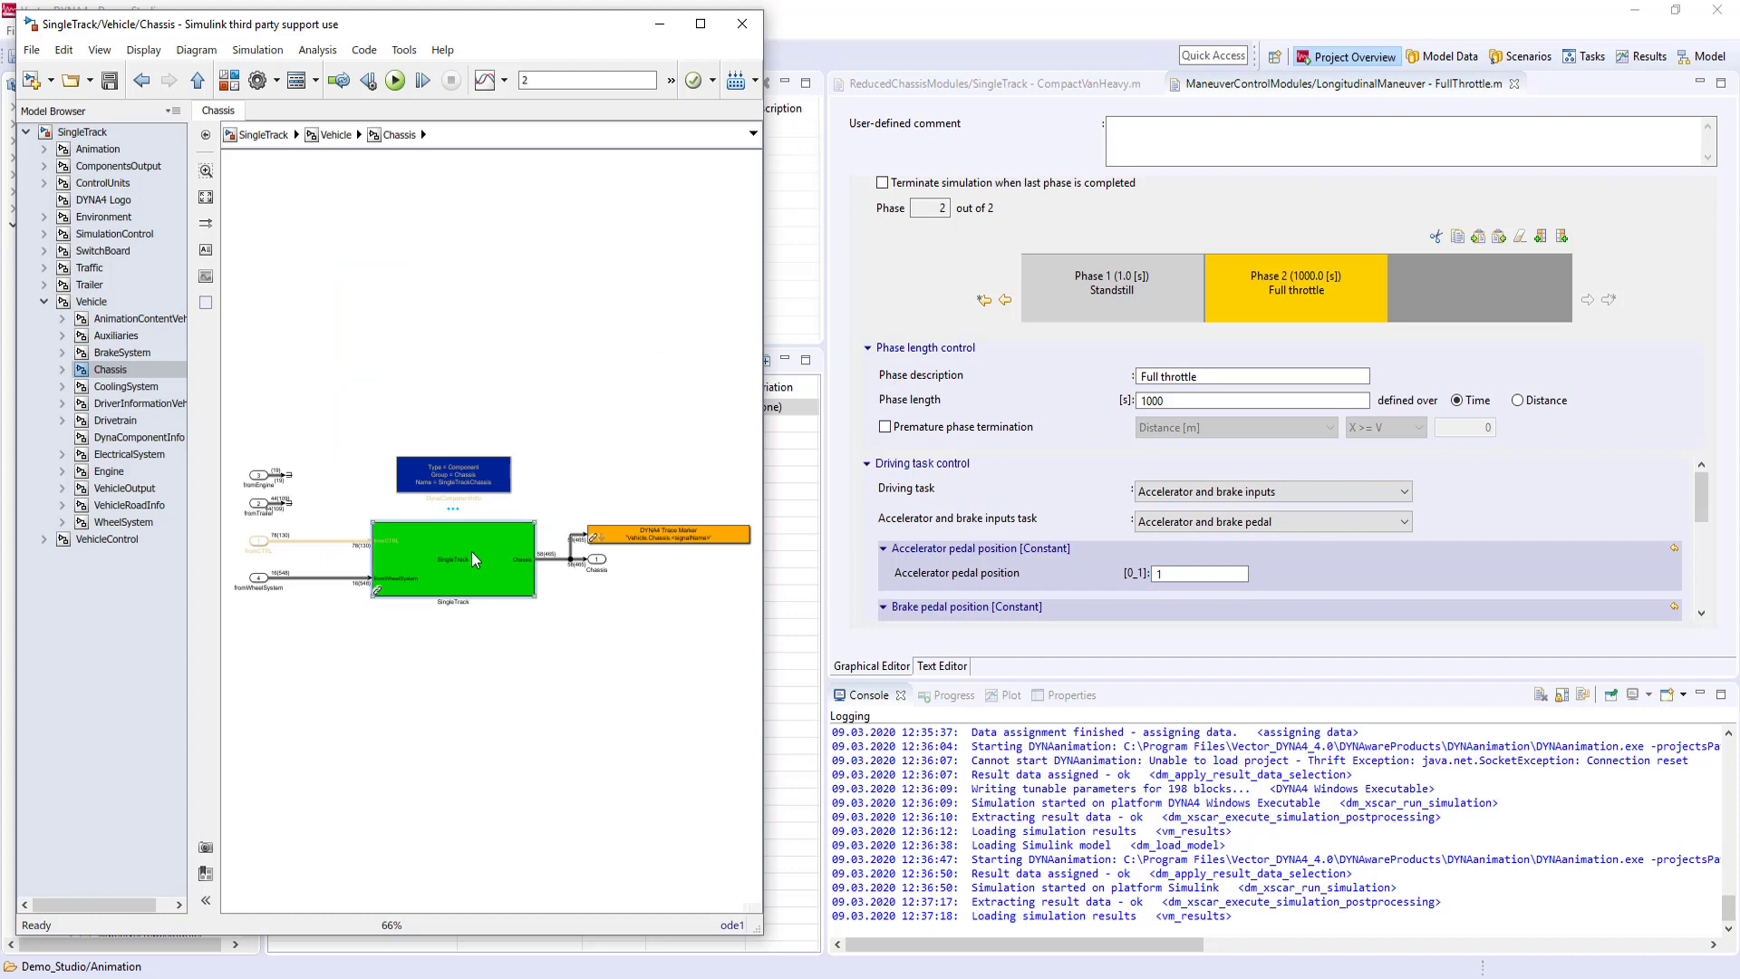
double_click(472, 551)
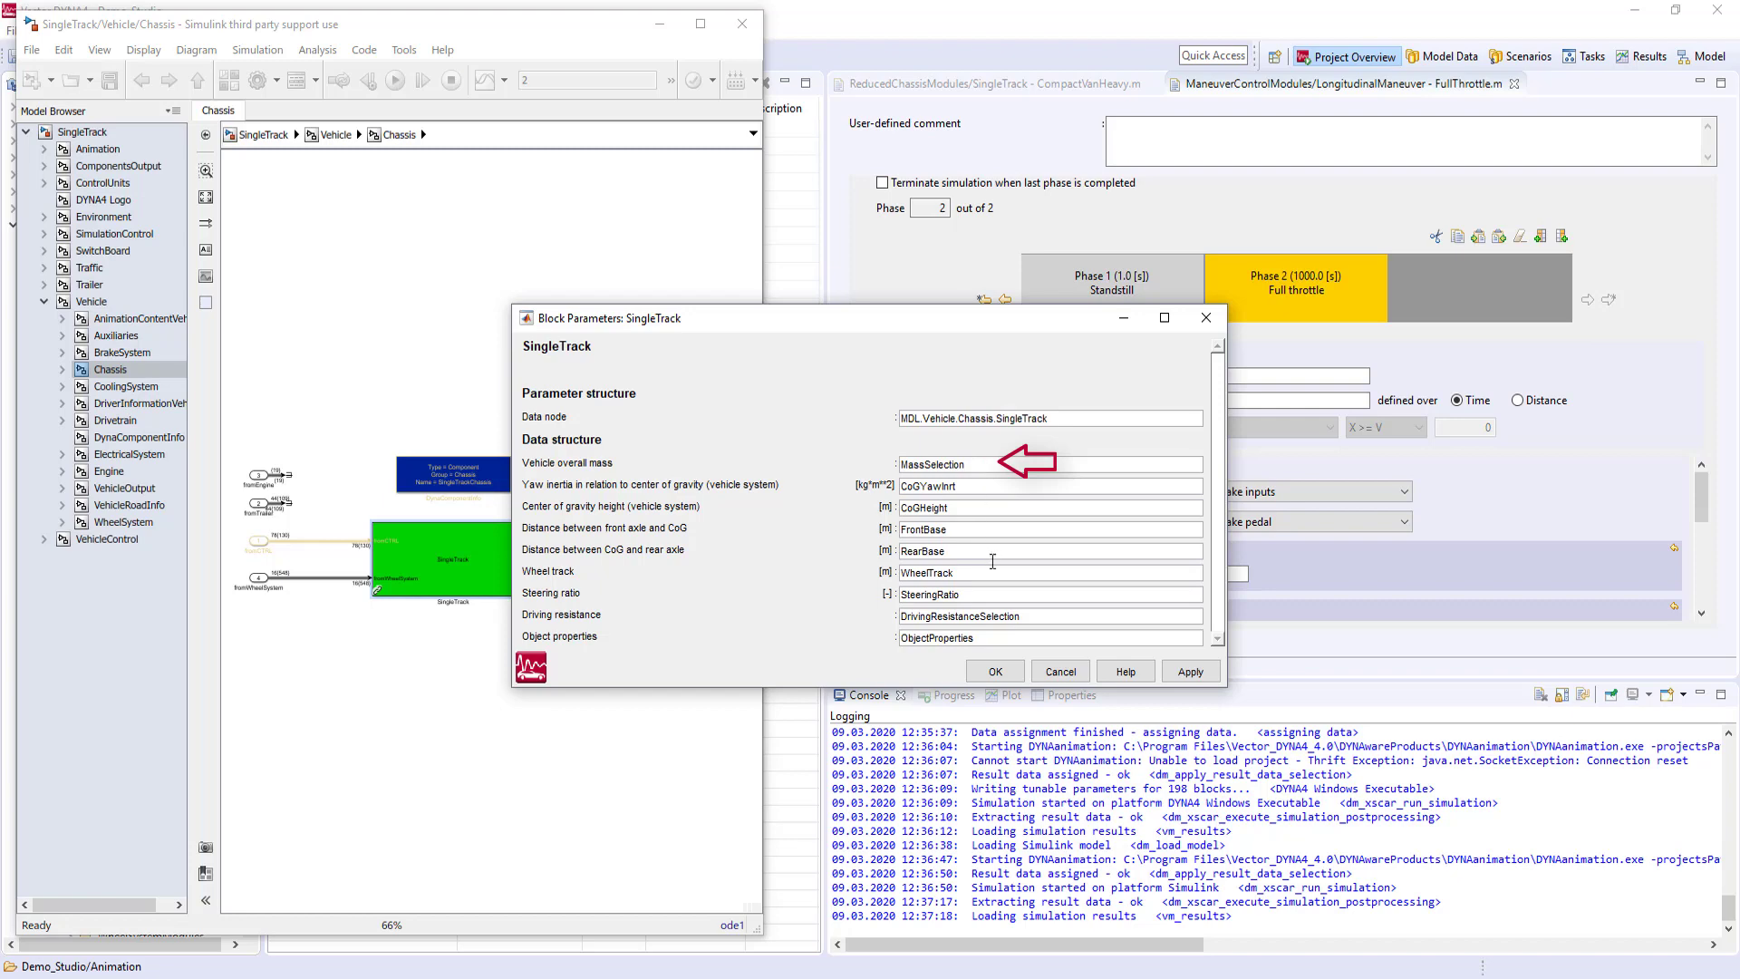
click(996, 673)
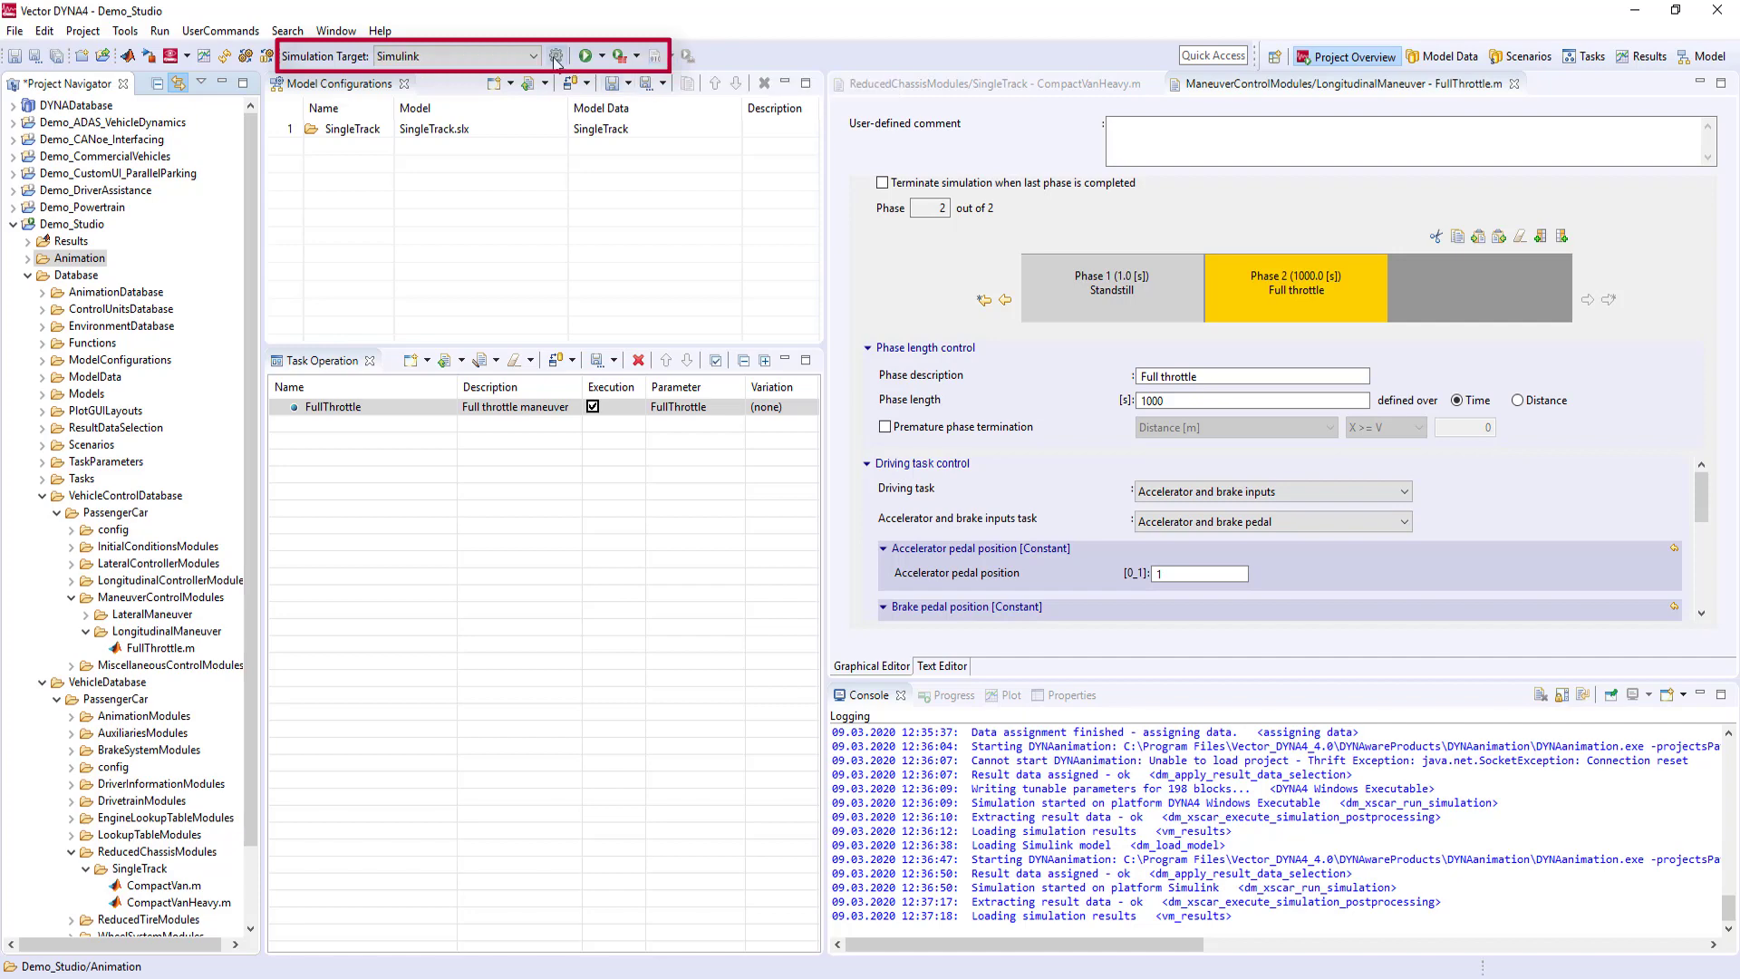
Enable all listed targets, through RSIM PC Executable, as shown simulation targets in the preferences, and open the list of selectable targets.
click(556, 56)
click(967, 325)
click(966, 342)
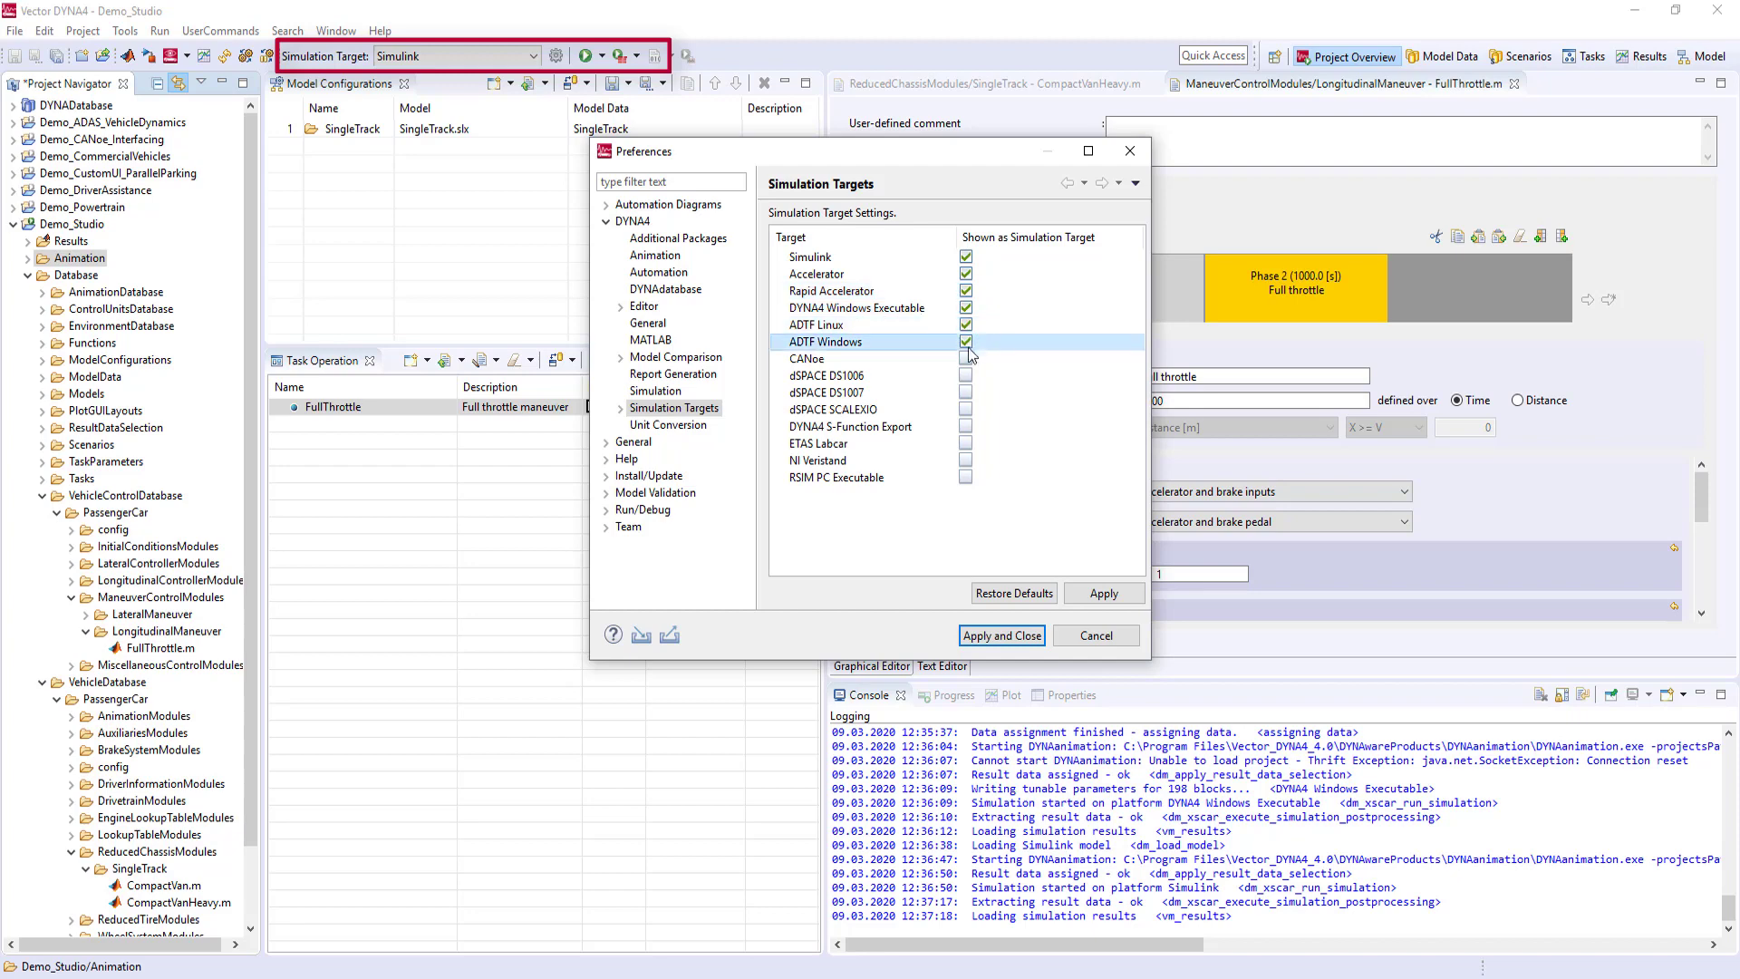
click(966, 359)
click(966, 375)
click(966, 392)
click(966, 410)
click(966, 426)
click(967, 443)
click(967, 461)
click(967, 478)
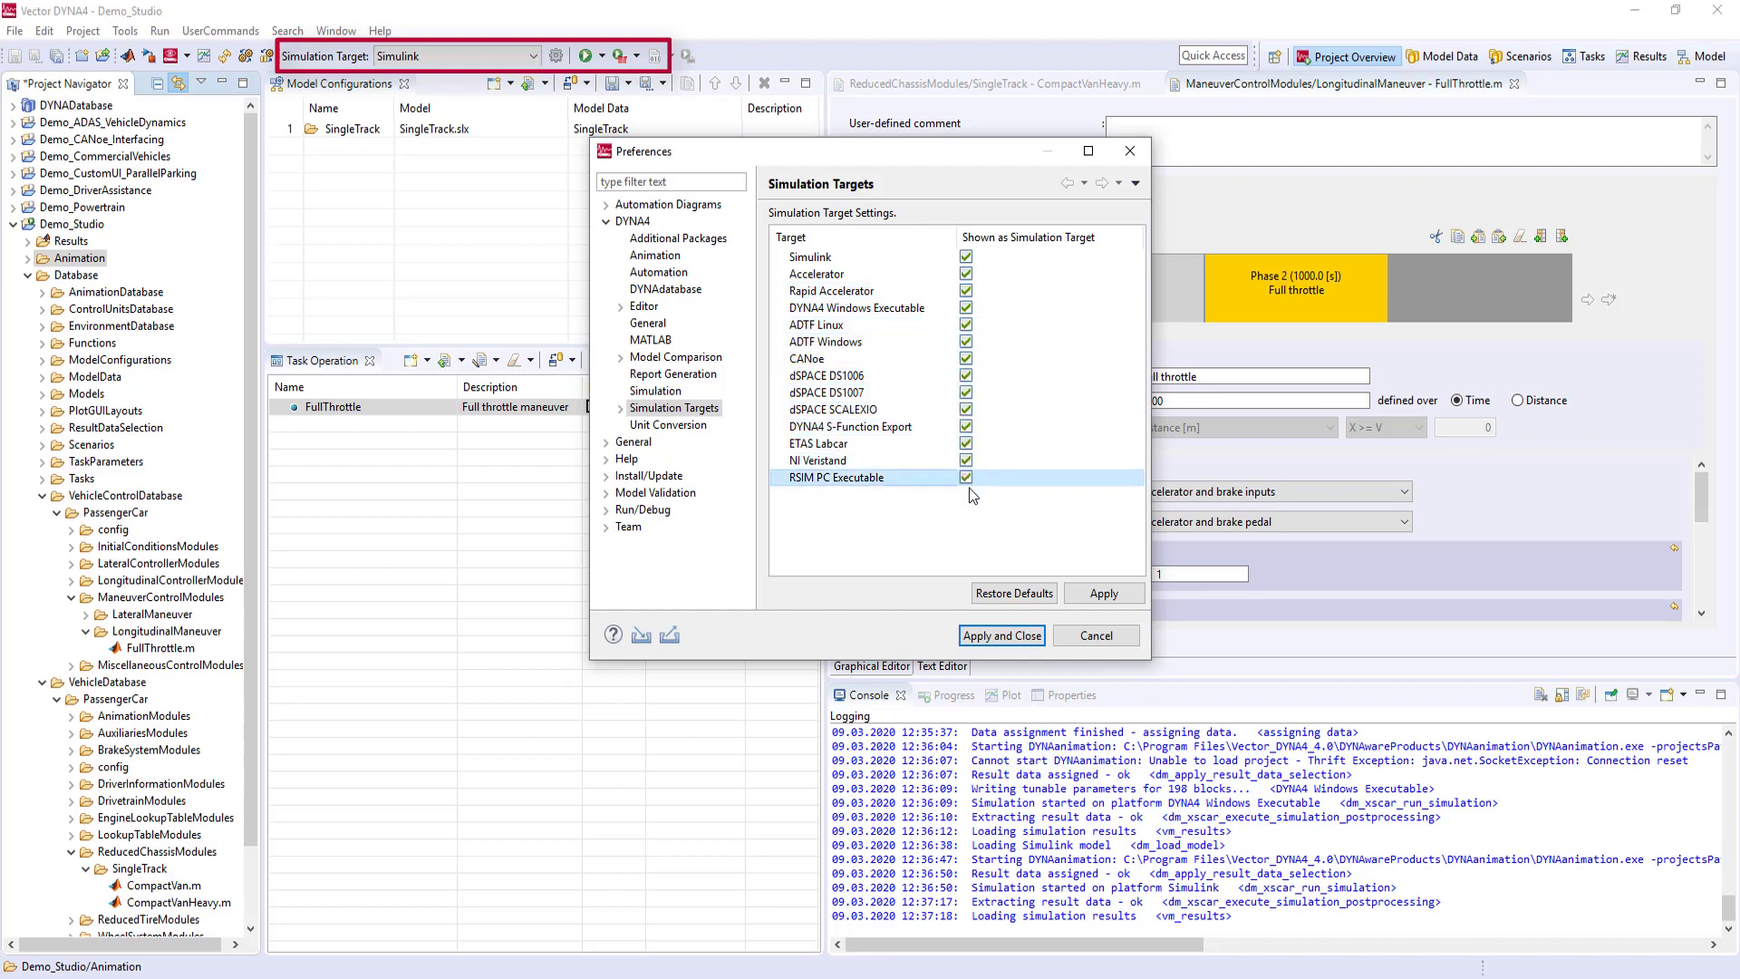
click(1002, 635)
click(532, 56)
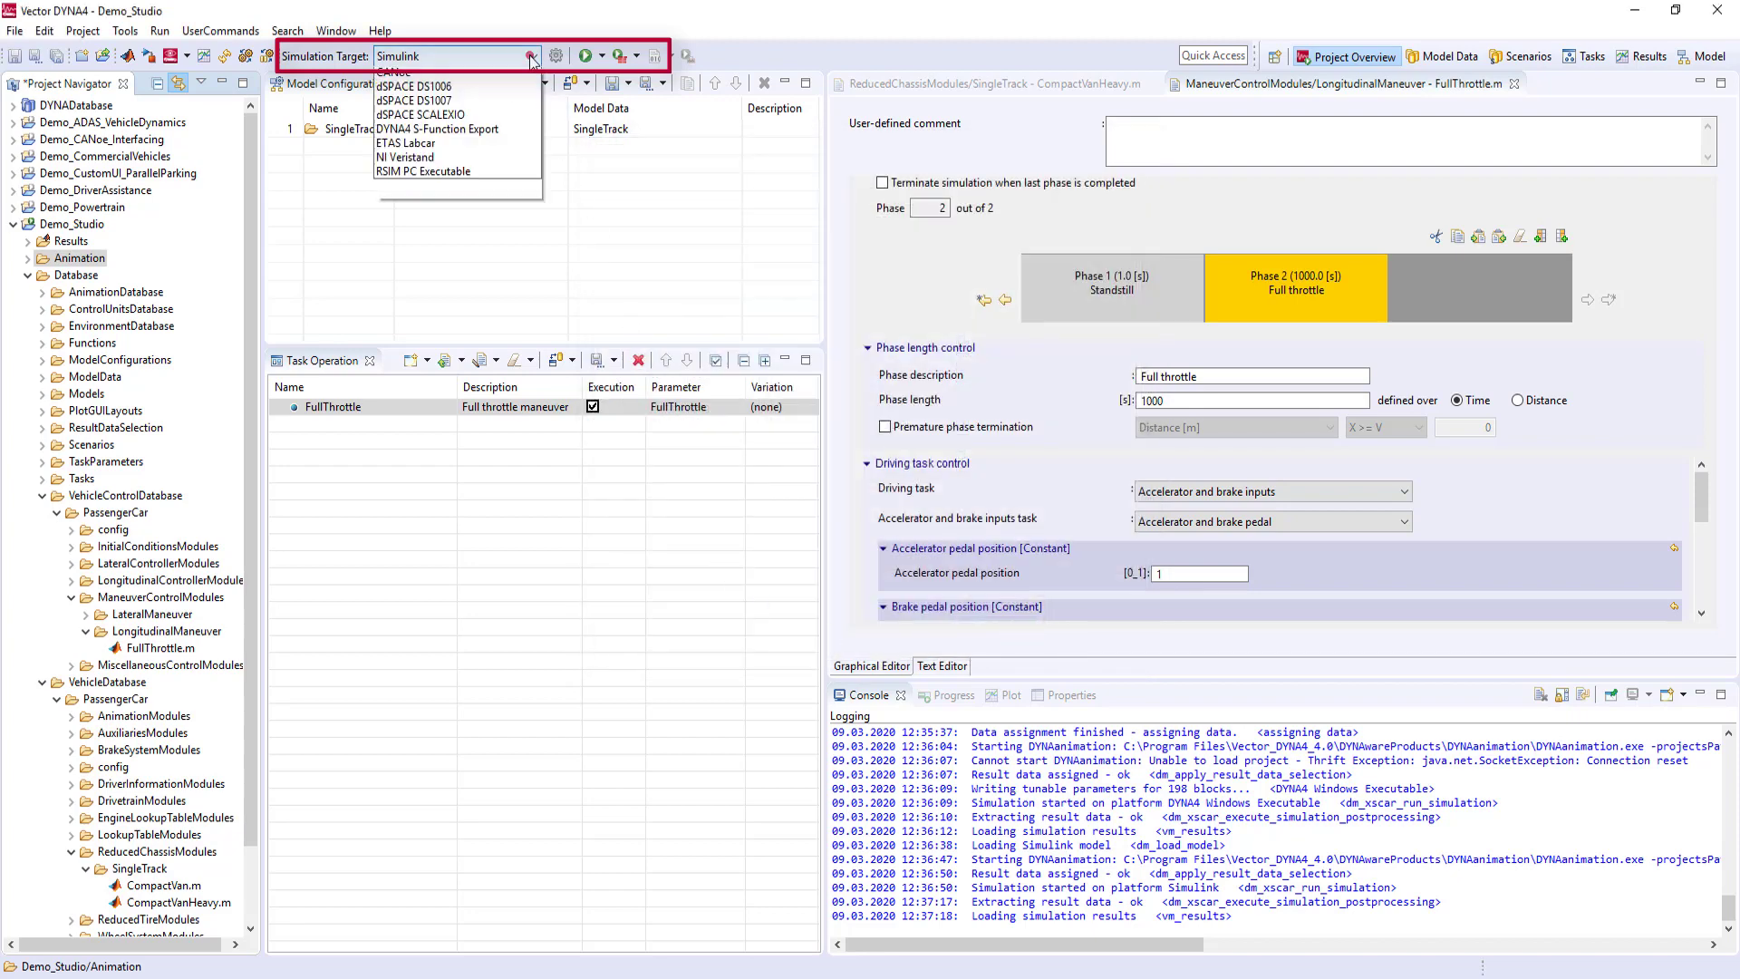